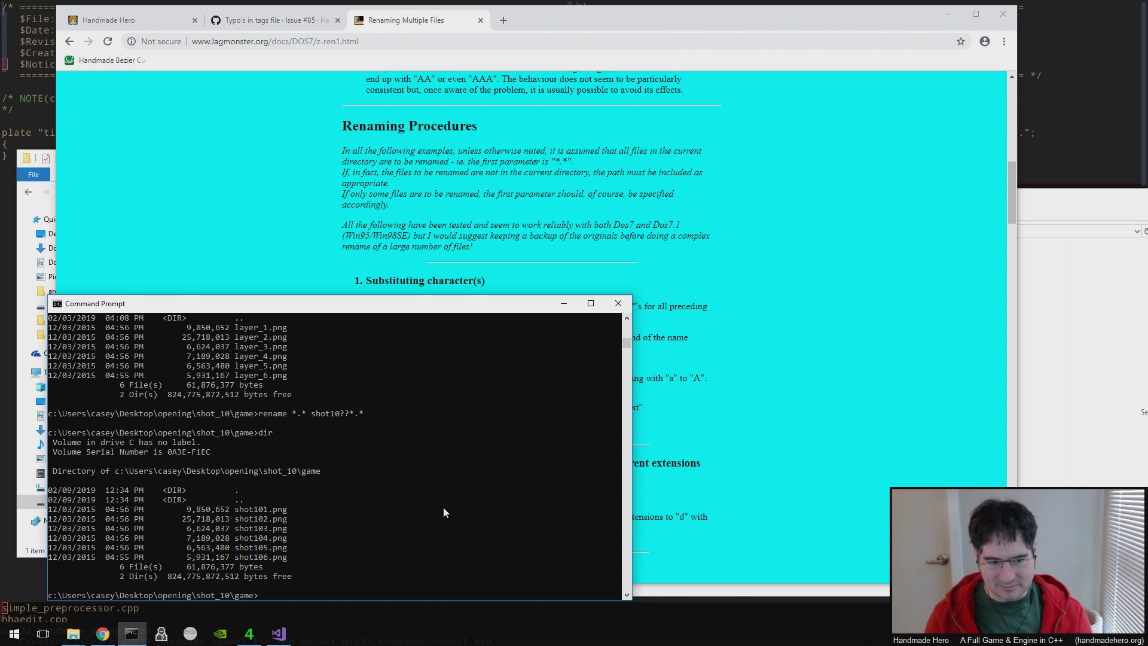
- Change the command prompt's directory from shot_10\game to the shot_11 folder under opening
text(cd ..)
key(Return)
text(cd ..)
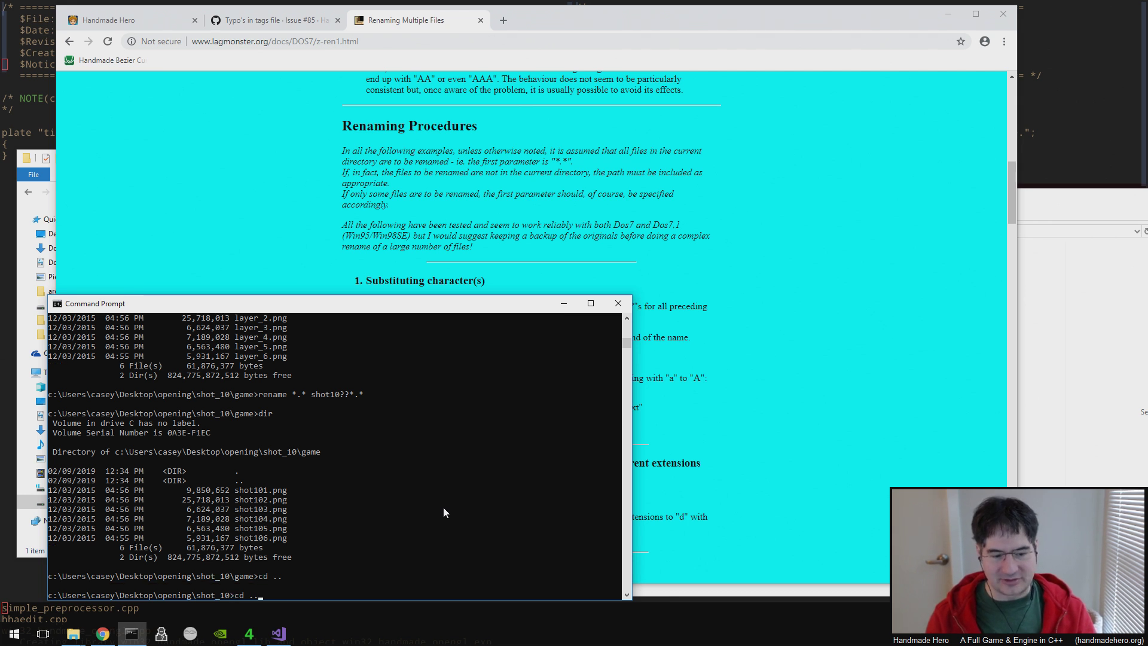
key(Return)
text(cd shot_11)
key(Return)
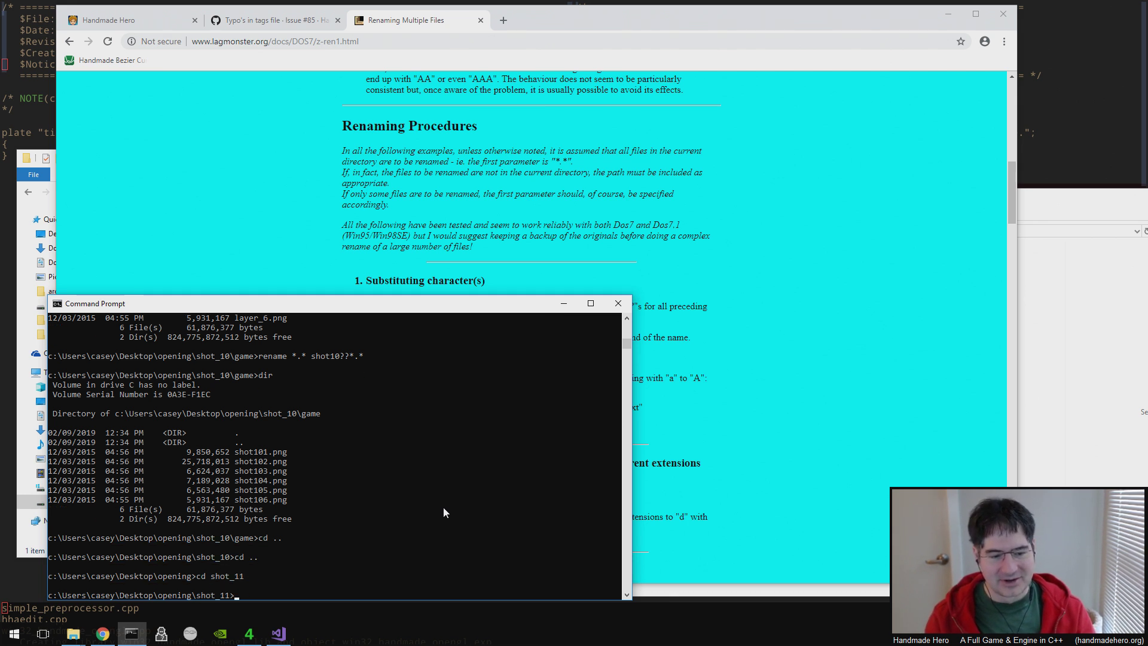
- List the contents of shot_11, enter its game subfolder and list the files there
text(dir)
key(Return)
text(cd game)
key(Return)
text(dir)
key(Return)
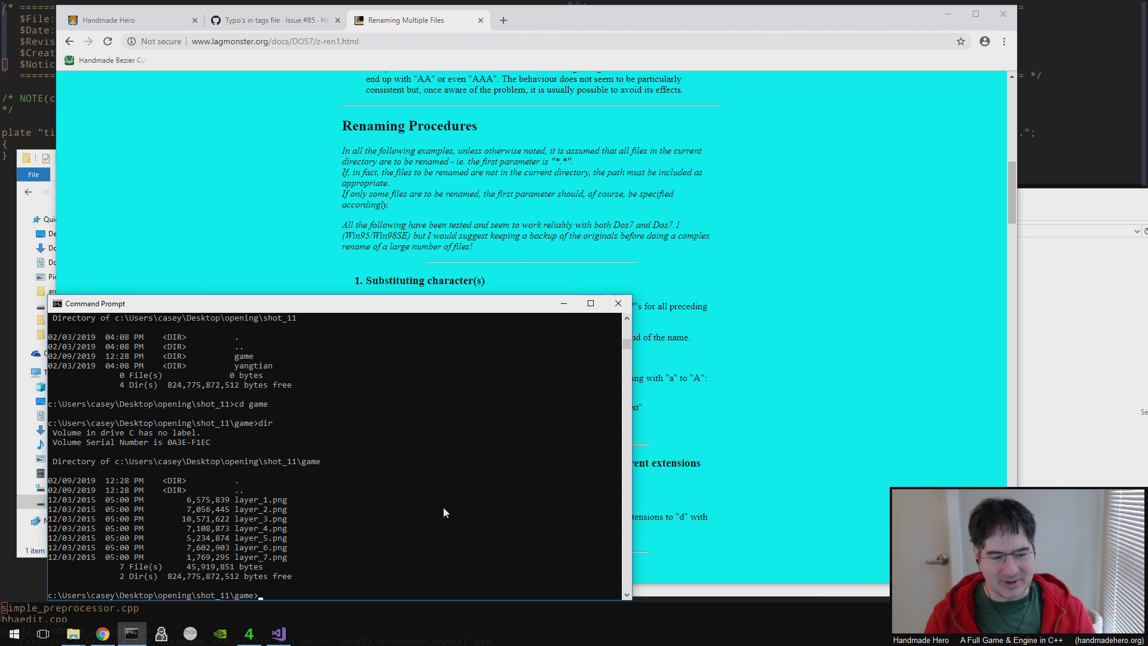
text(cd shot_11)
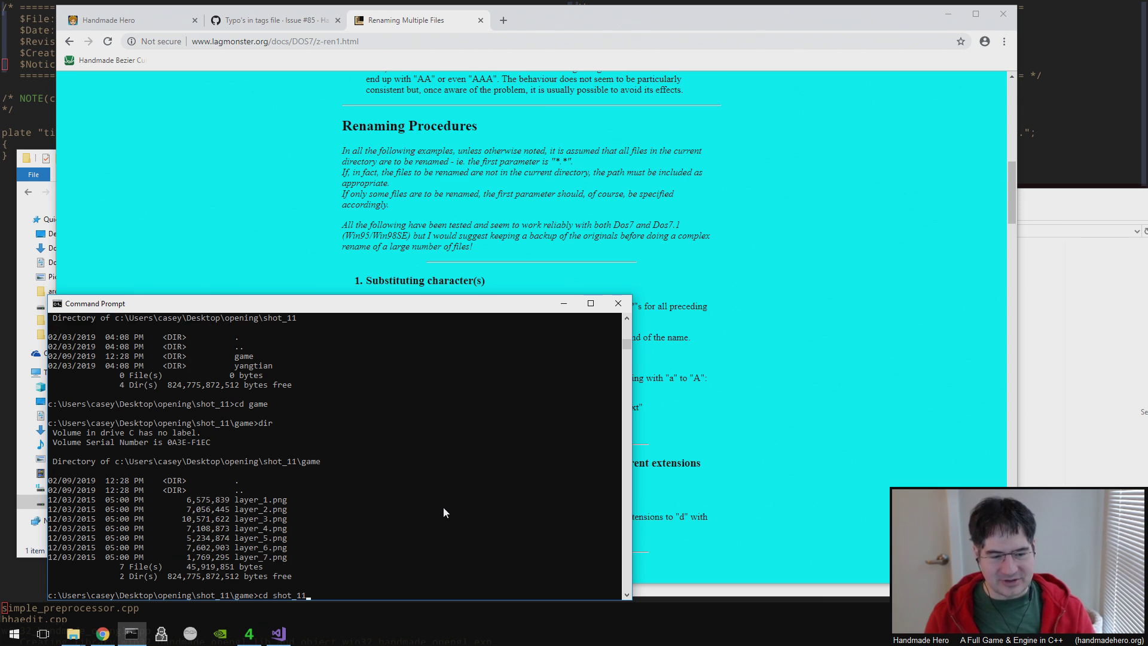
- Rename every file in the shot_11 game folder with rename *.* shot11??*.*, reusing the previous rename command, and list the directory
key(BackSpace)
key(BackSpace)
key(BackSpace)
key(BackSpace)
key(BackSpace)
key(BackSpace)
key(BackSpace)
text(..)
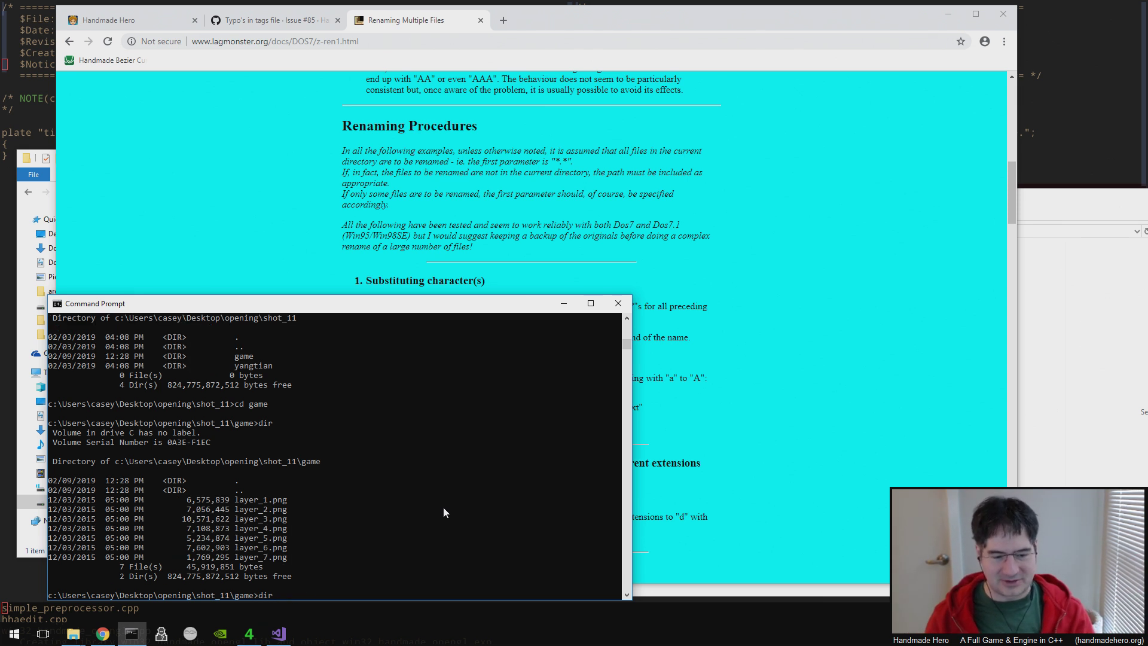
key(Up)
key(Left)
key(Left)
key(Left)
key(Left)
key(Left)
key(BackSpace)
text(1)
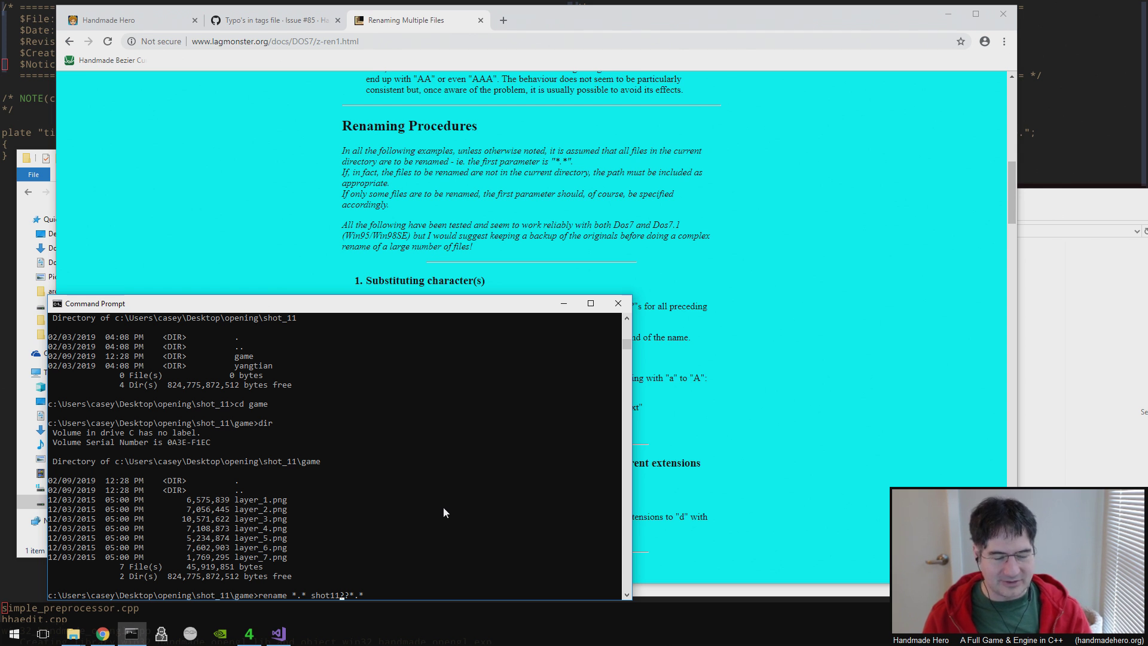
key(Return)
text(dir)
key(Return)
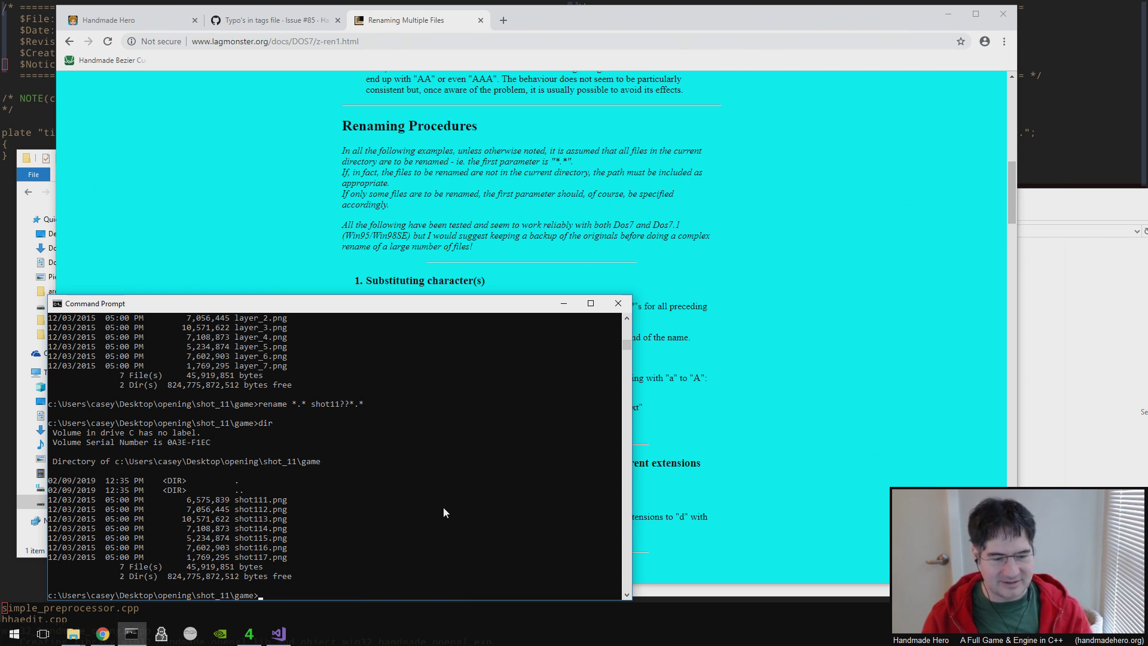
- Go back up through shot_11 to the opening directory and list its folders to check for remaining shots
text(cd ..)
key(Return)
text(dir)
key(Return)
text(cd ..)
key(Return)
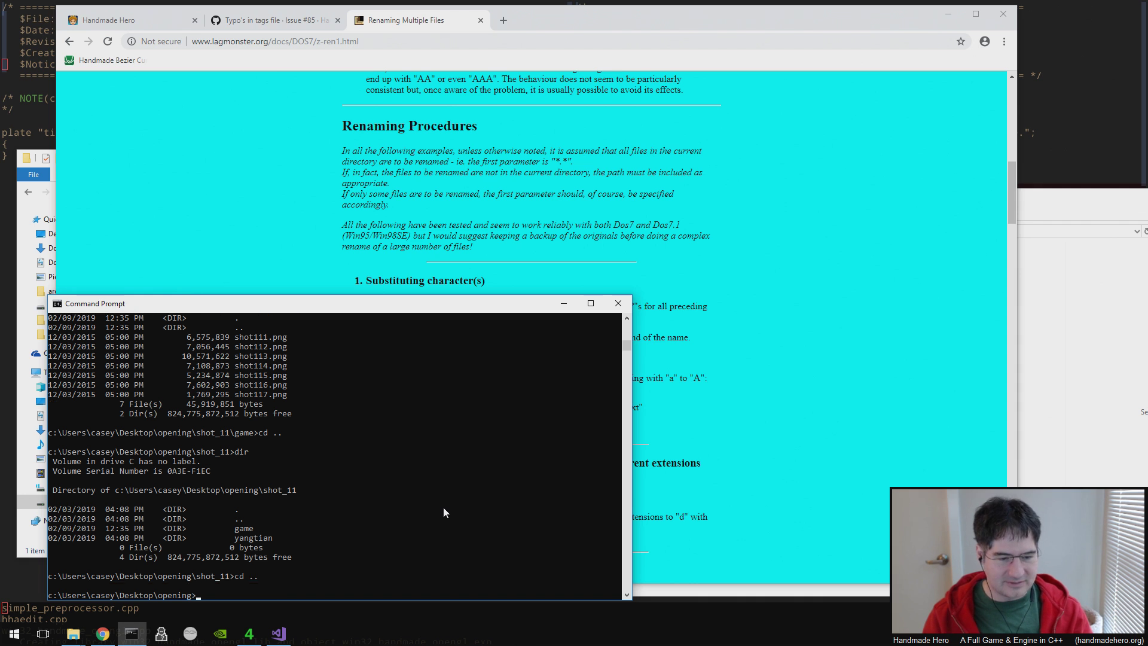
text(dir)
key(Return)
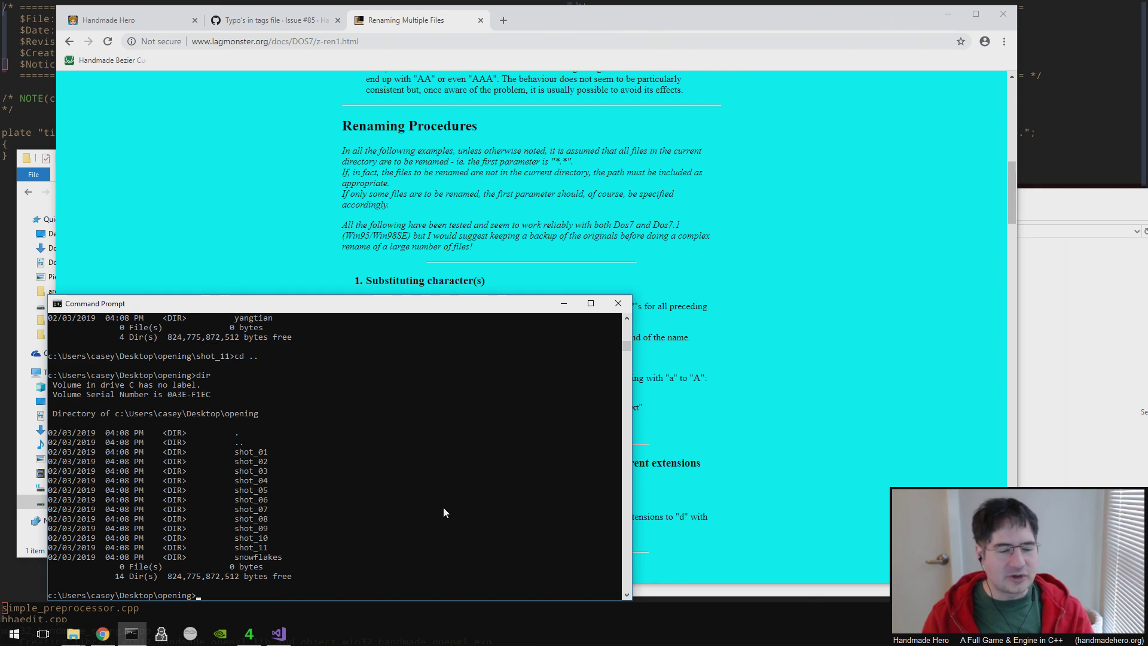
- Exit the command prompt and close the Renaming Multiple Files page in the browser
text(exit)
key(Return)
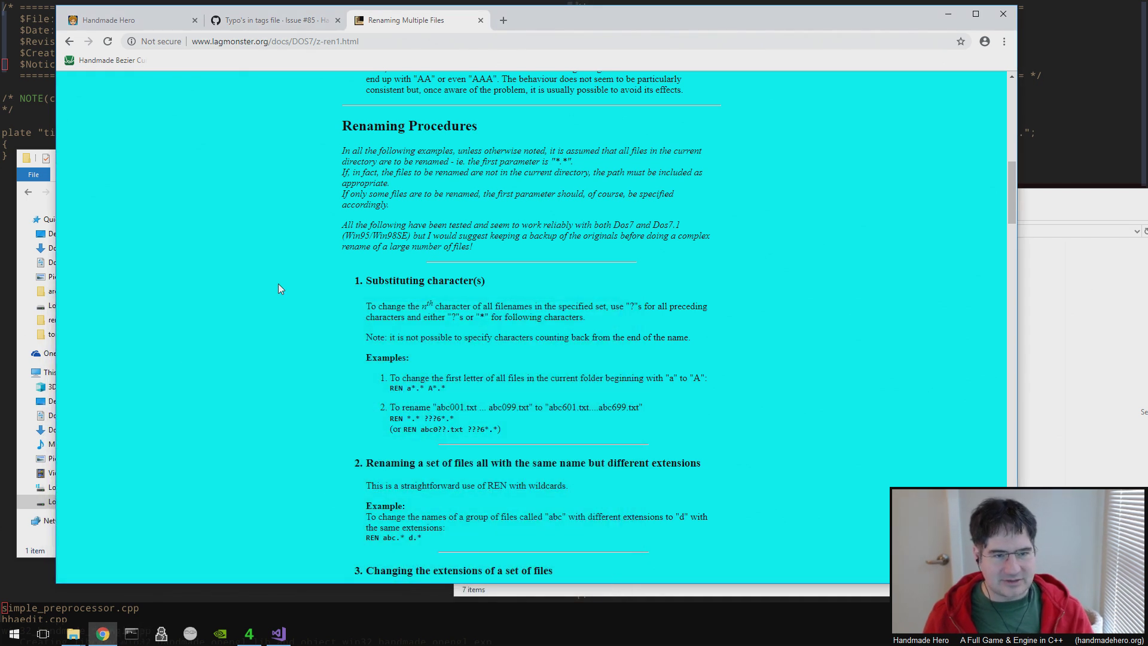
click(480, 19)
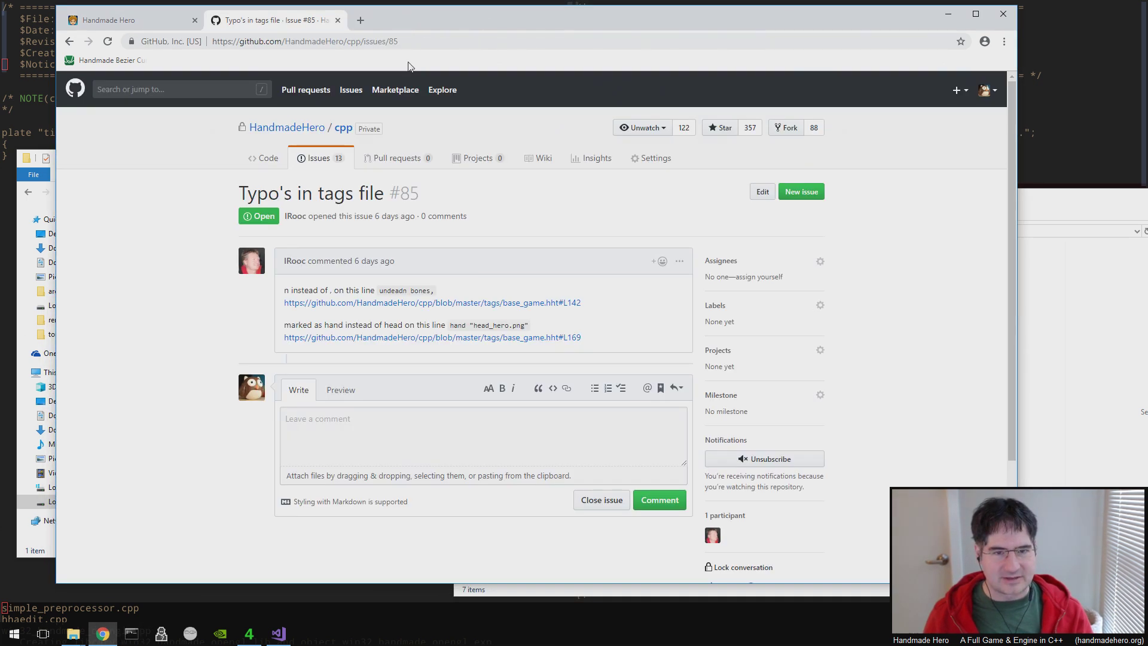
- Switch to the File Explorer window for intro_cutscene, check its subfolders and return to the art folder
click(15, 195)
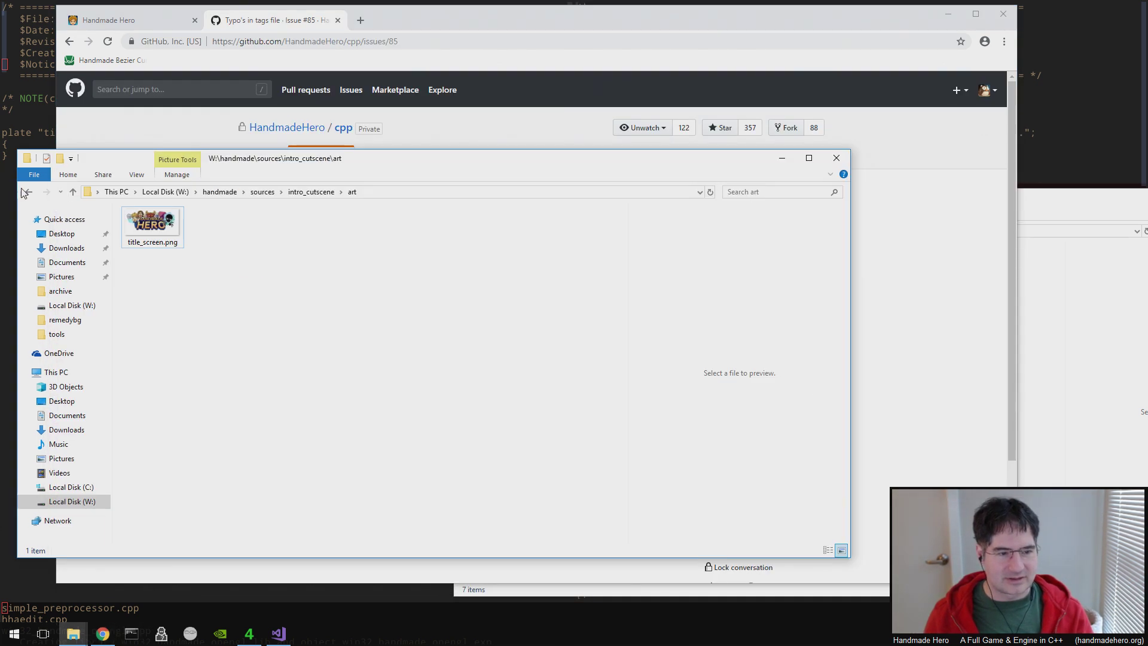
click(312, 194)
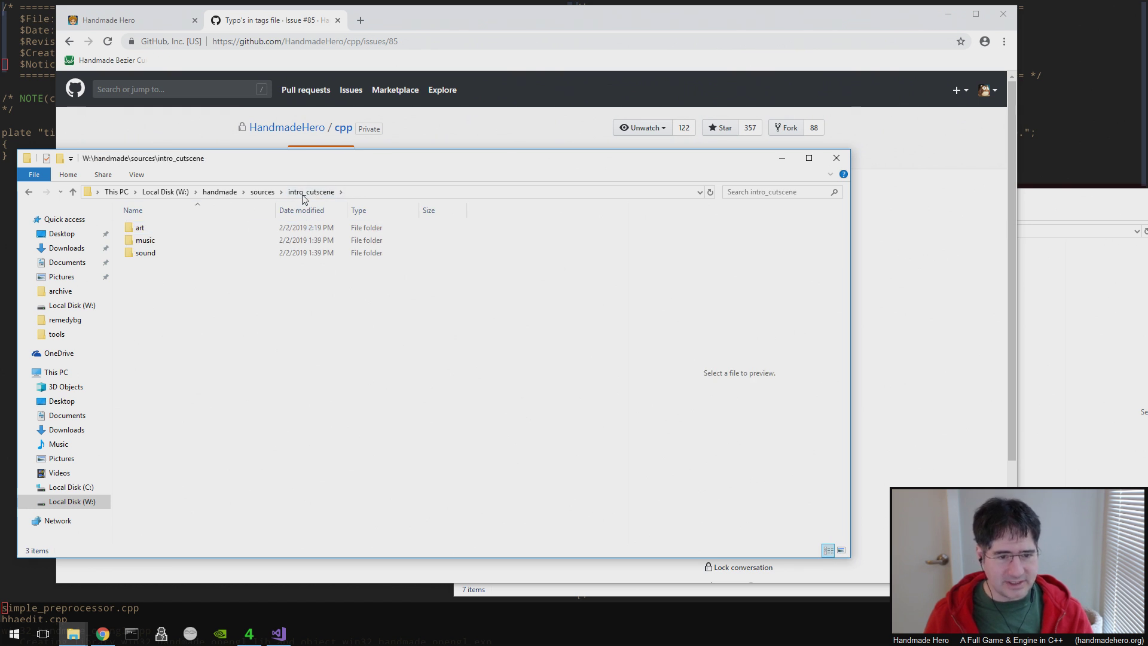
double_click(149, 228)
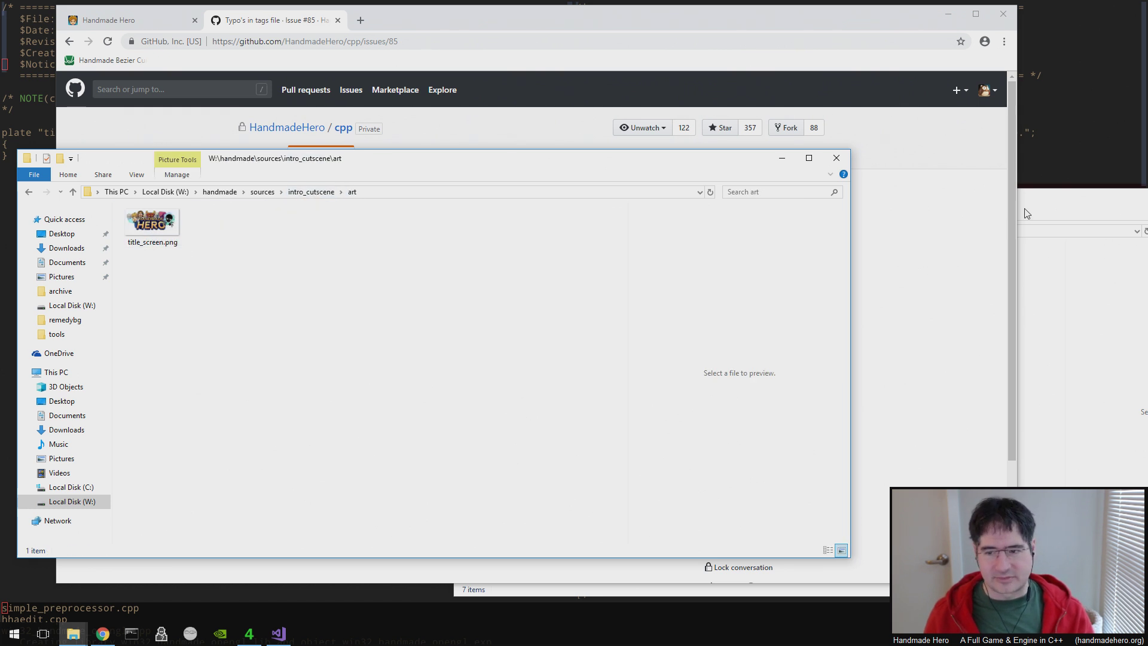
- Move all the images from the shot_01 game folder under opening into the intro_cutscene art folder
drag(1031, 201, 898, 201)
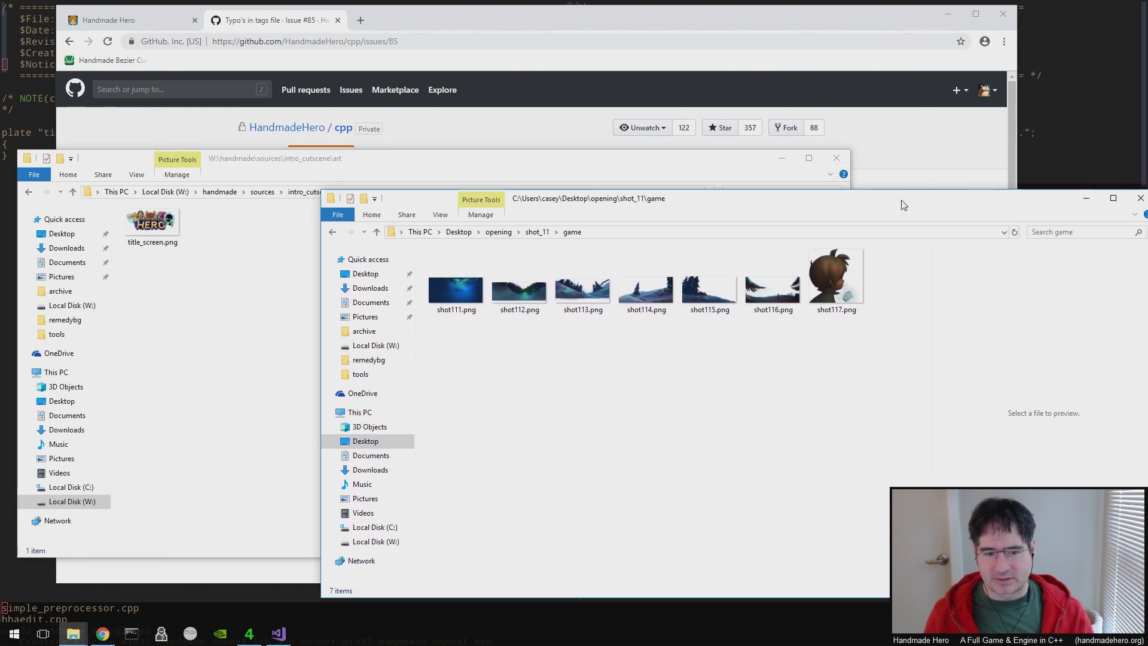
click(499, 232)
double_click(487, 265)
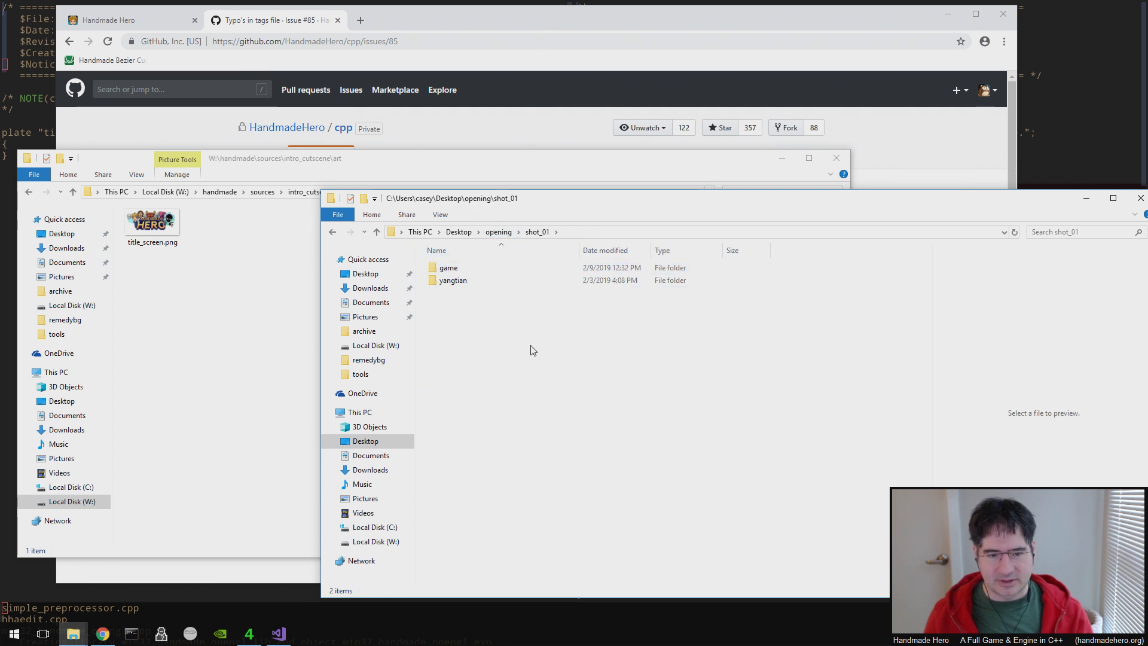
double_click(474, 272)
key(ctrl+a)
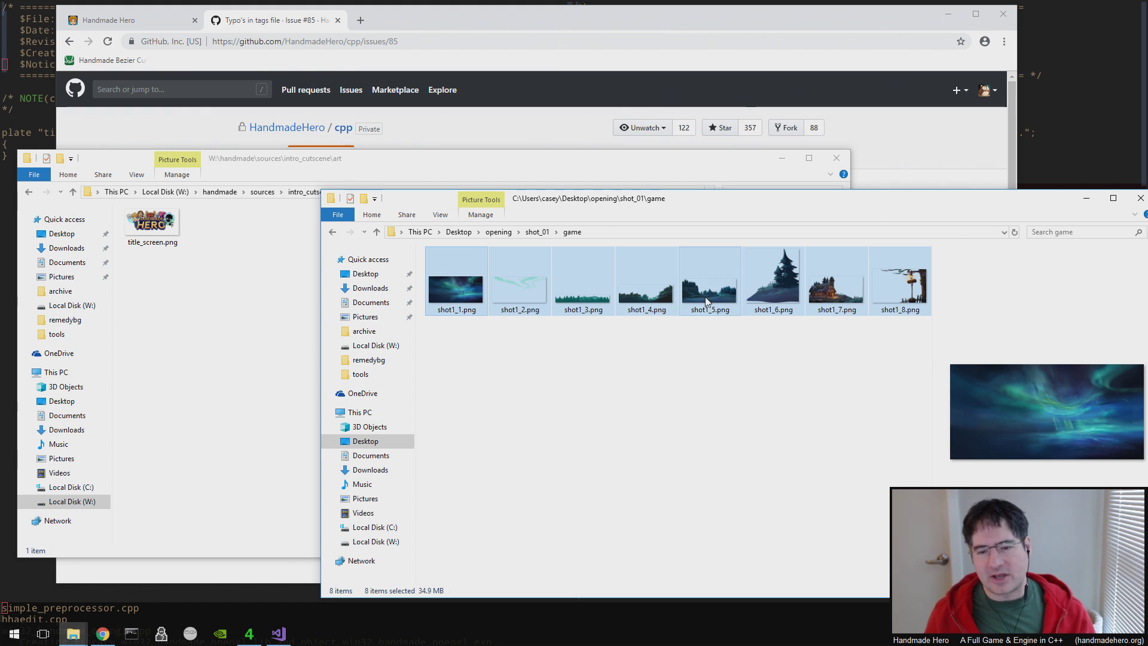
drag(706, 301, 237, 339)
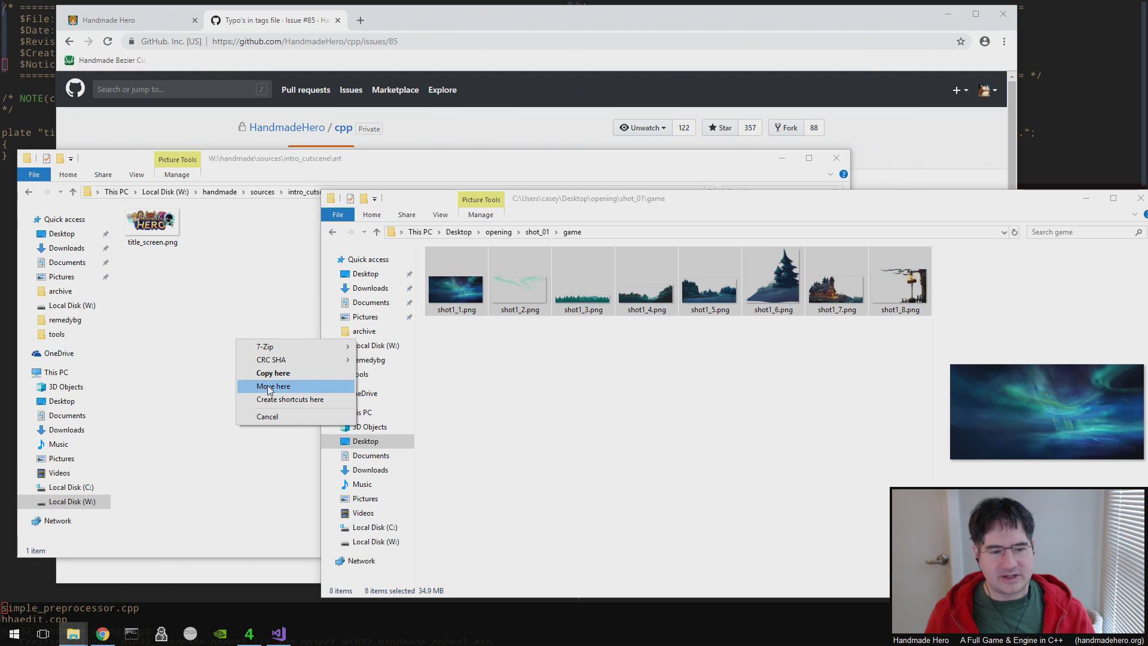
click(273, 387)
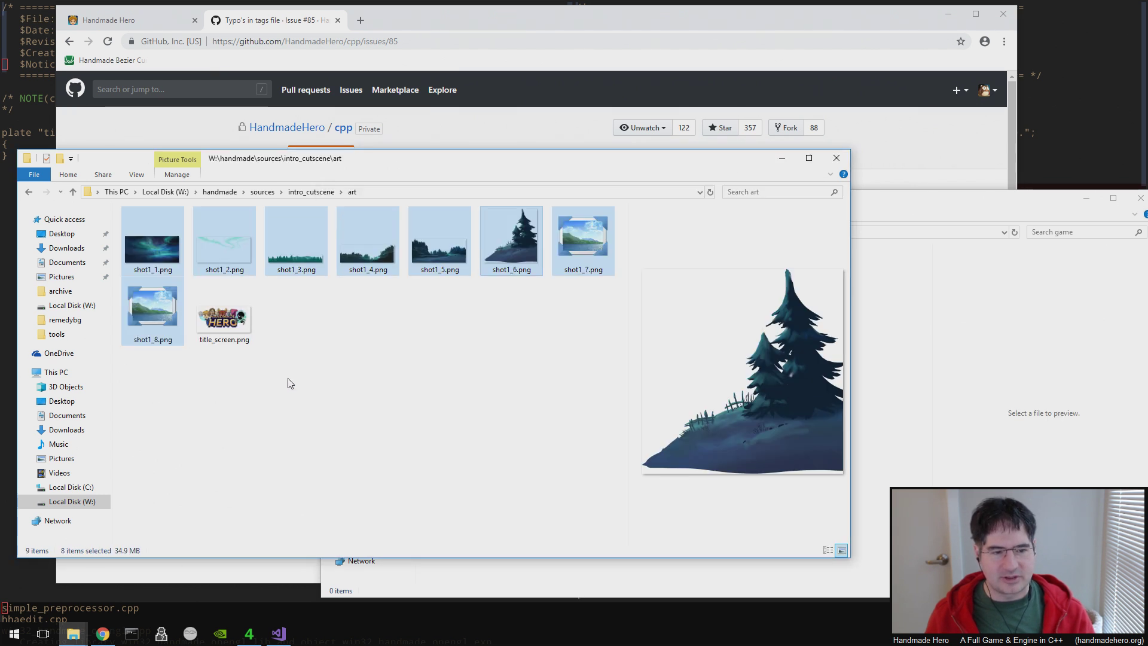
- Move all the images from the shot_02 game folder into the intro_cutscene art folder and clear the selection
click(961, 321)
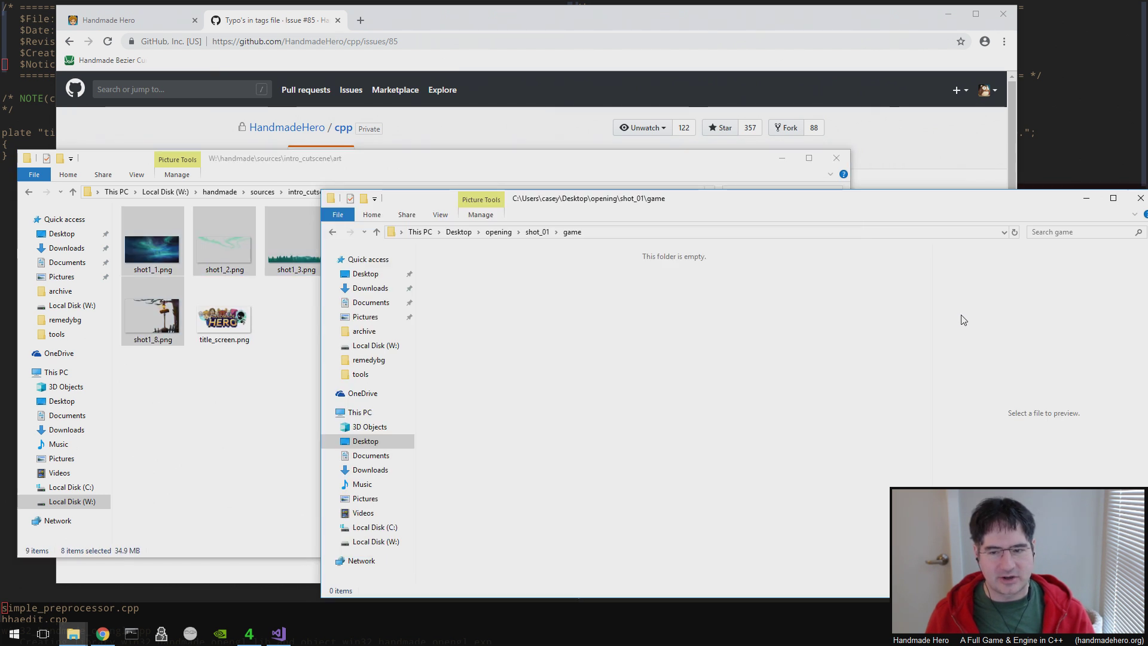
click(538, 233)
click(497, 233)
double_click(487, 279)
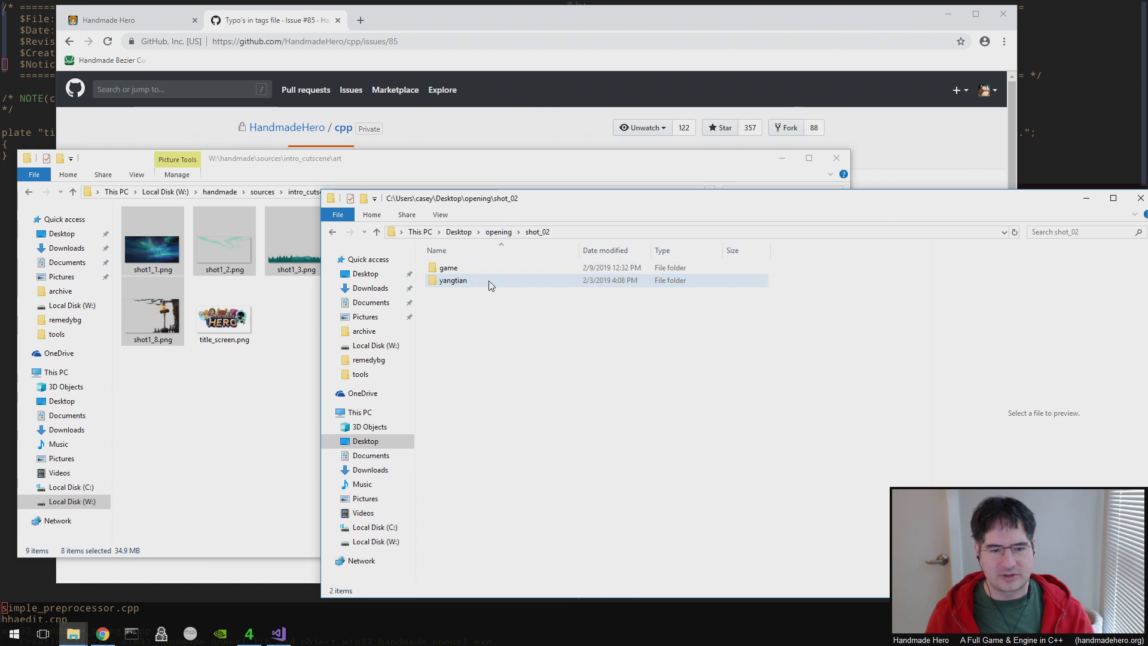
double_click(459, 269)
drag(456, 322, 269, 418)
click(279, 469)
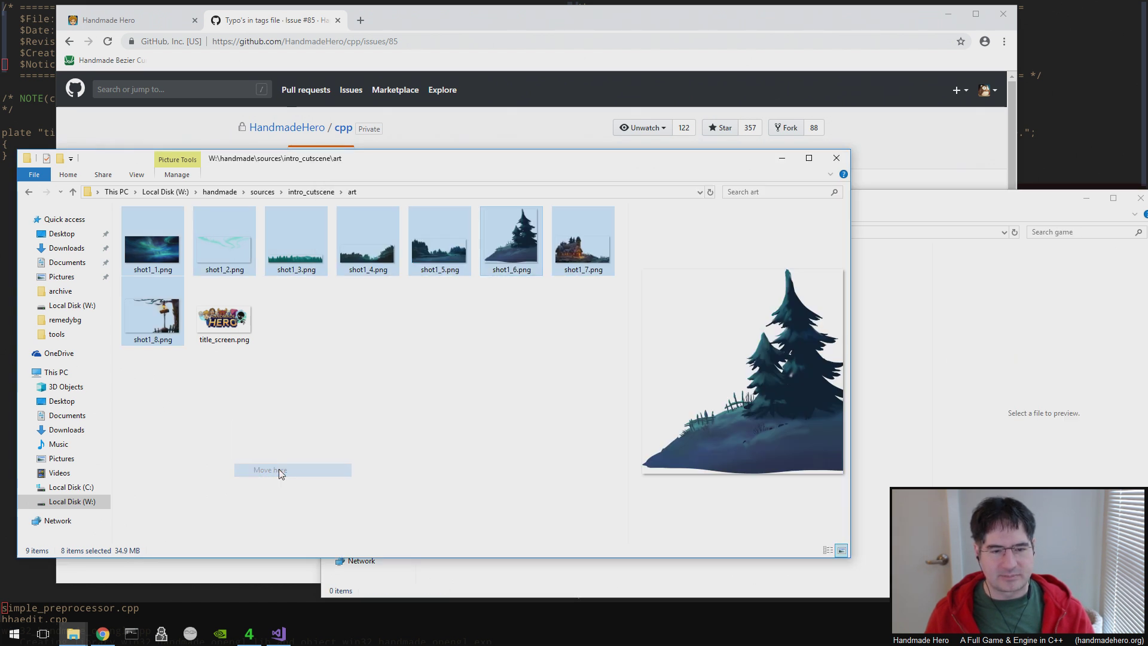
click(328, 373)
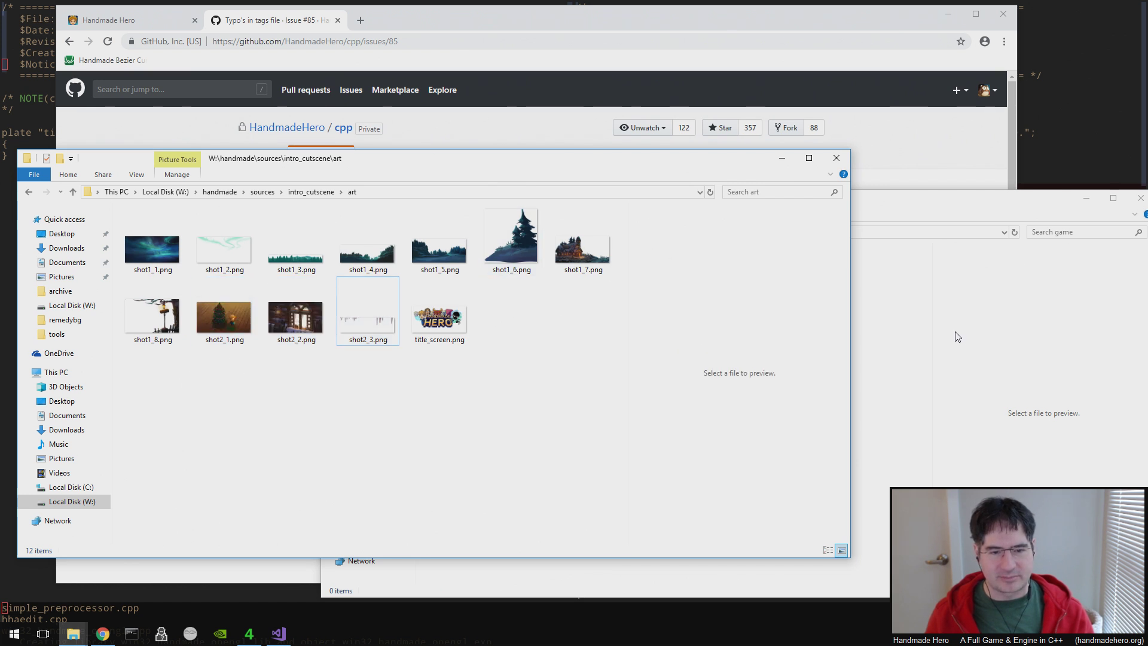
- Move shot3_1.png through shot3_4.png from the shot_03 game folder into the intro_cutscene art folder
click(1079, 339)
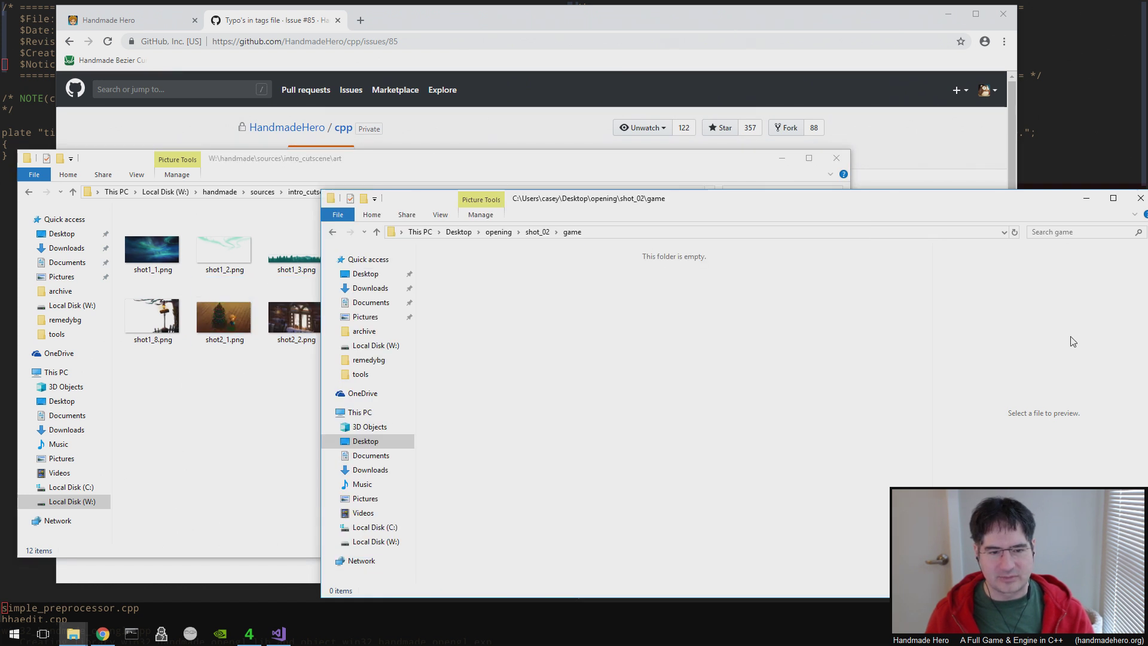
click(520, 233)
click(541, 233)
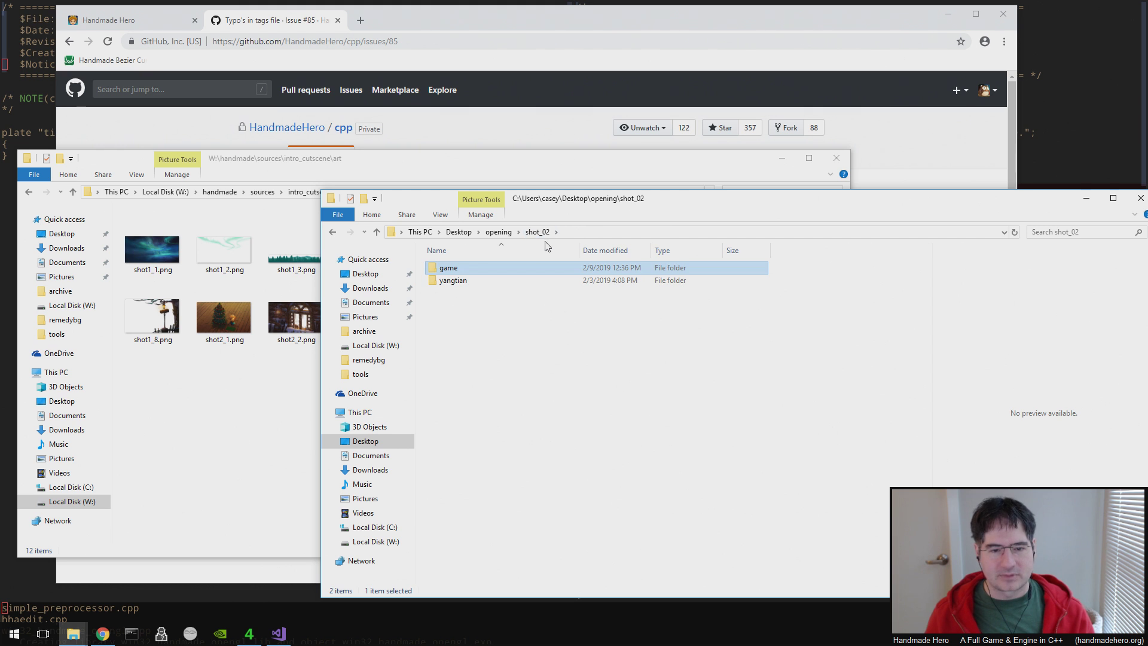
click(498, 232)
double_click(482, 293)
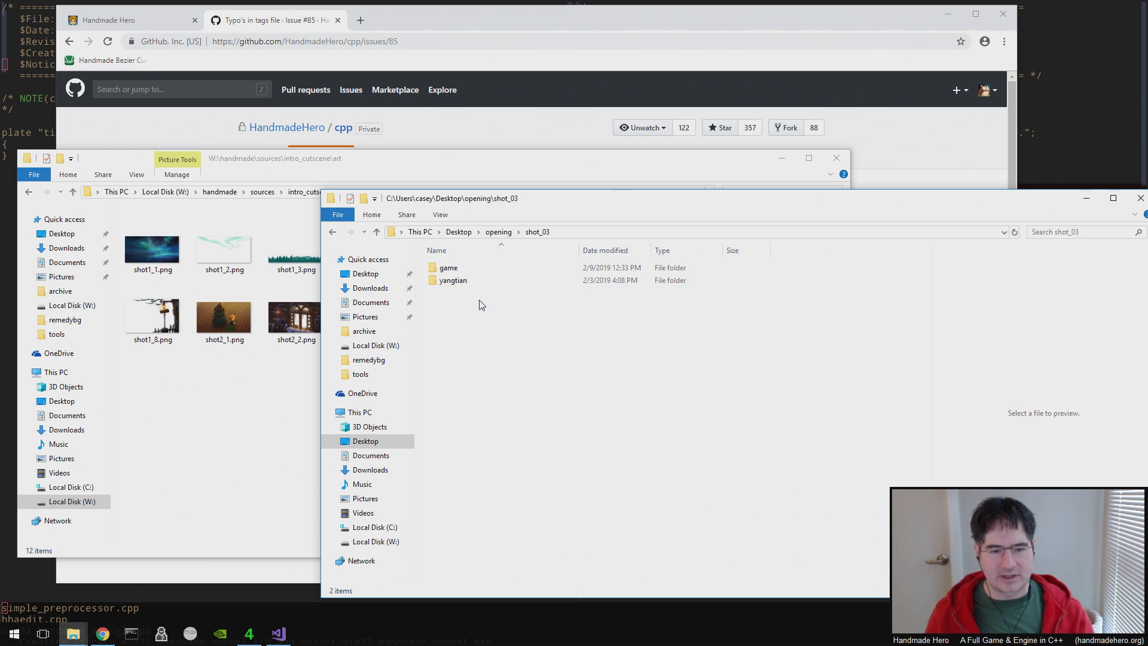
double_click(464, 267)
drag(672, 356, 436, 277)
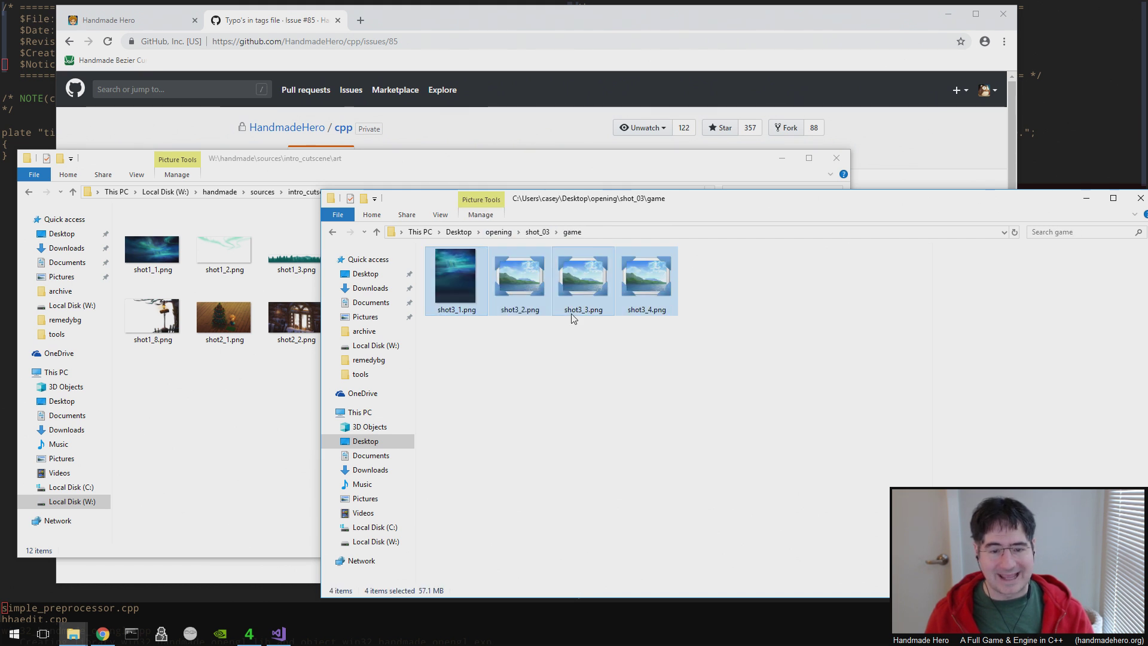
drag(644, 278, 222, 394)
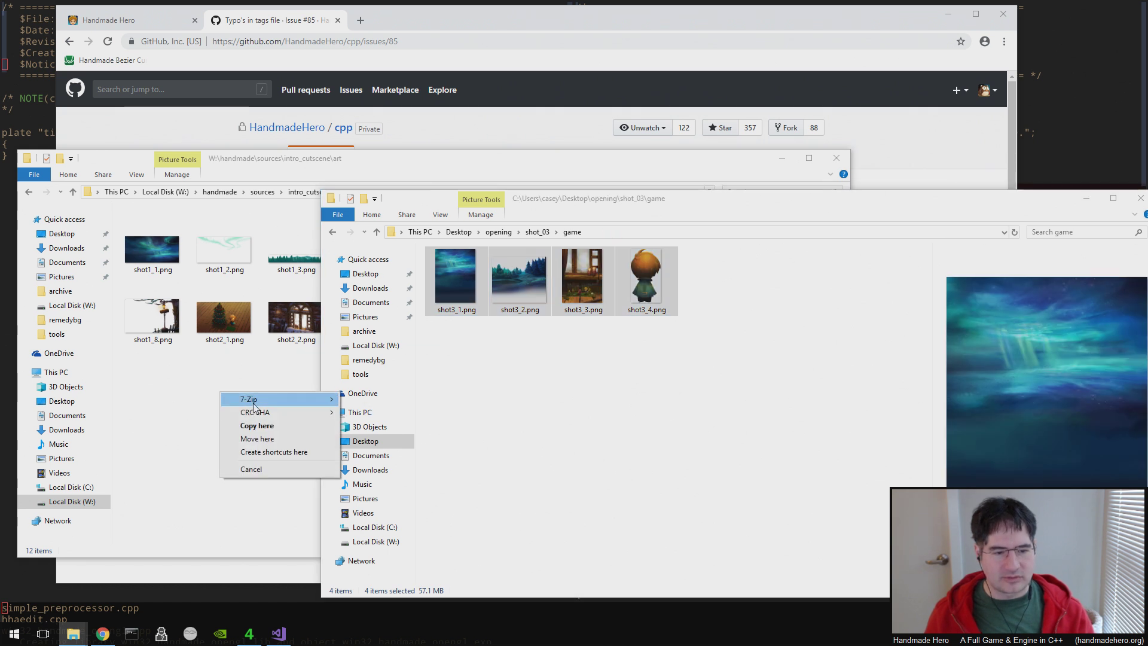
click(260, 439)
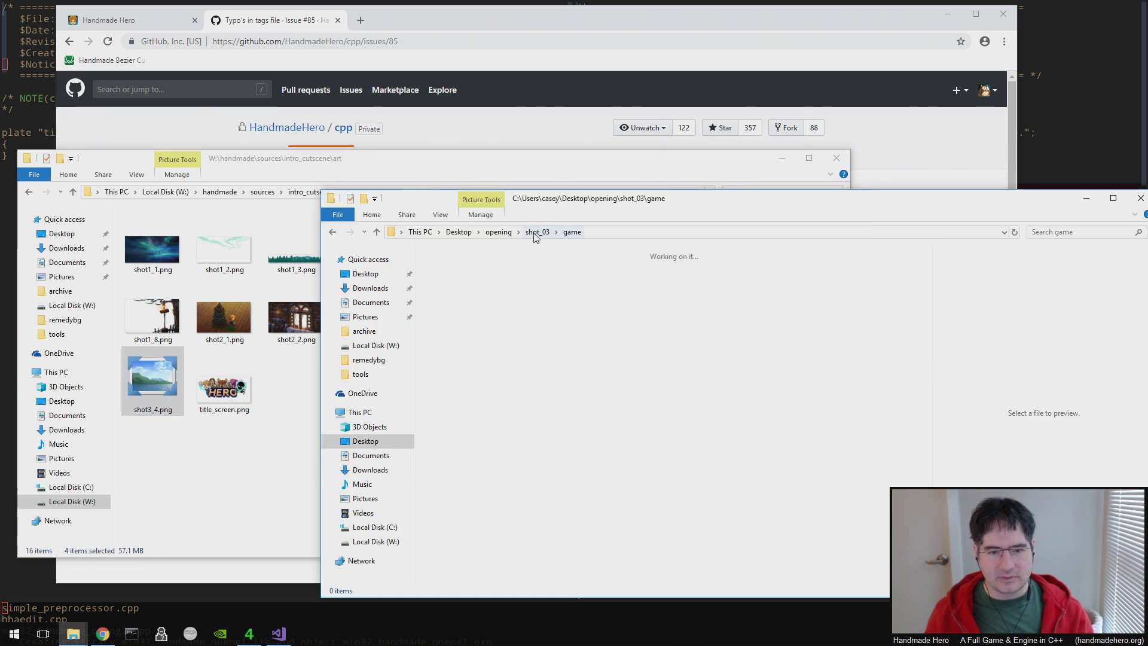
- Move shot4_1.png through shot4_5.png from the shot_04 game folder into the intro_cutscene art folder
click(534, 234)
click(479, 232)
click(499, 233)
double_click(474, 306)
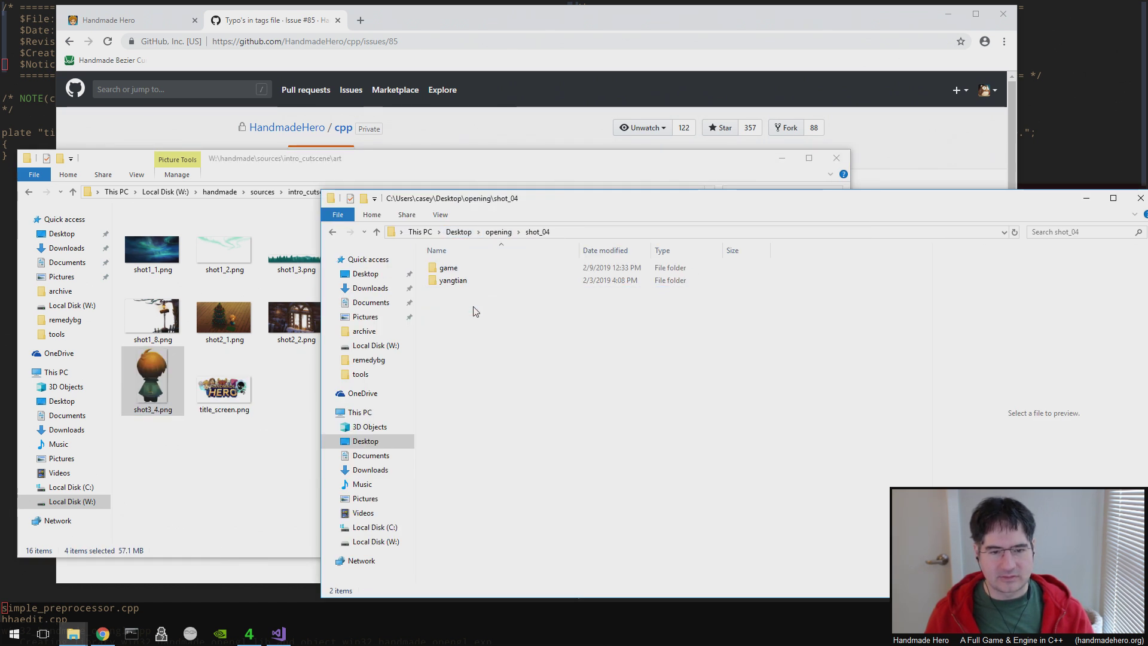
double_click(448, 268)
drag(757, 352, 425, 277)
drag(580, 287, 243, 467)
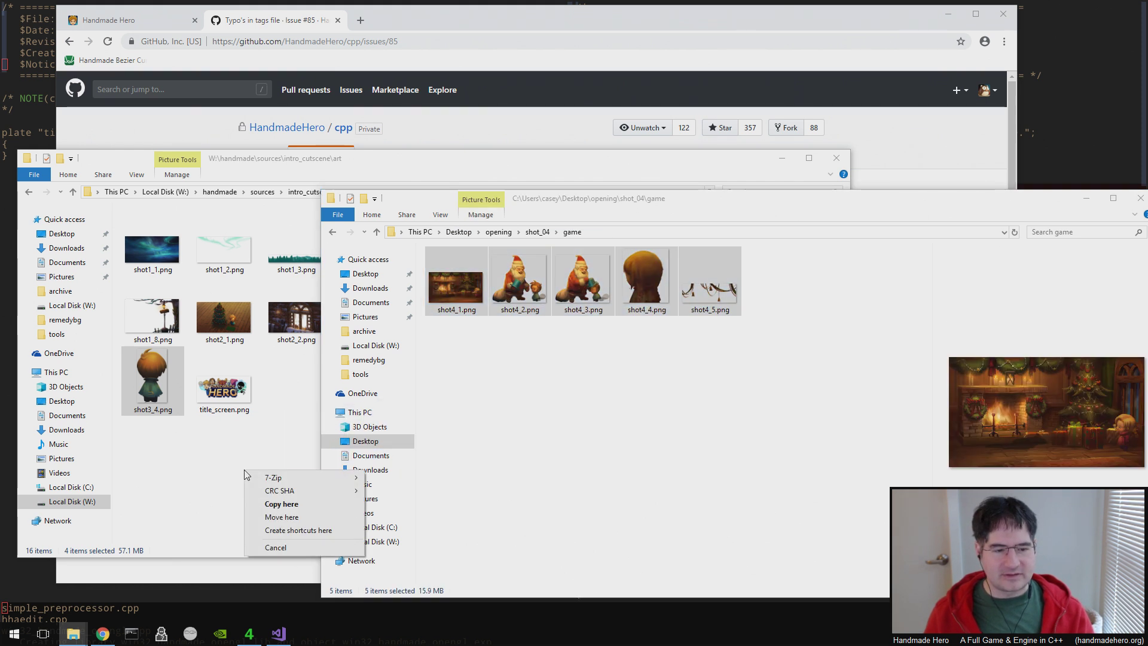
click(277, 516)
- Return to the opening folder in the source window and open the game folder of shot_05
click(946, 342)
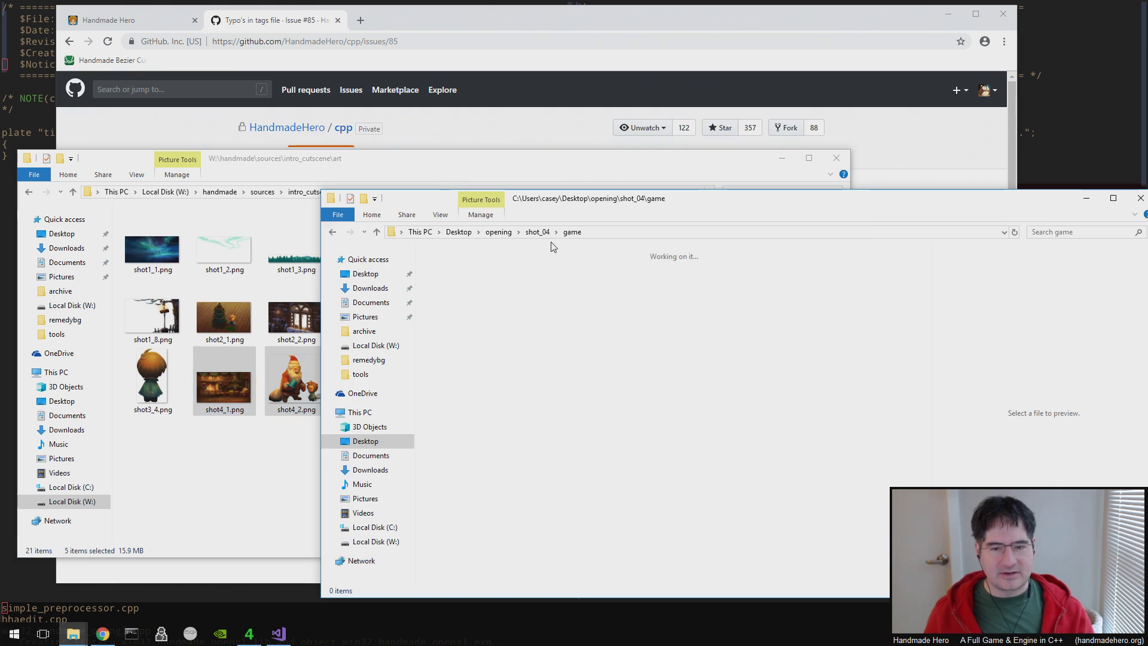
click(532, 238)
click(498, 236)
double_click(463, 319)
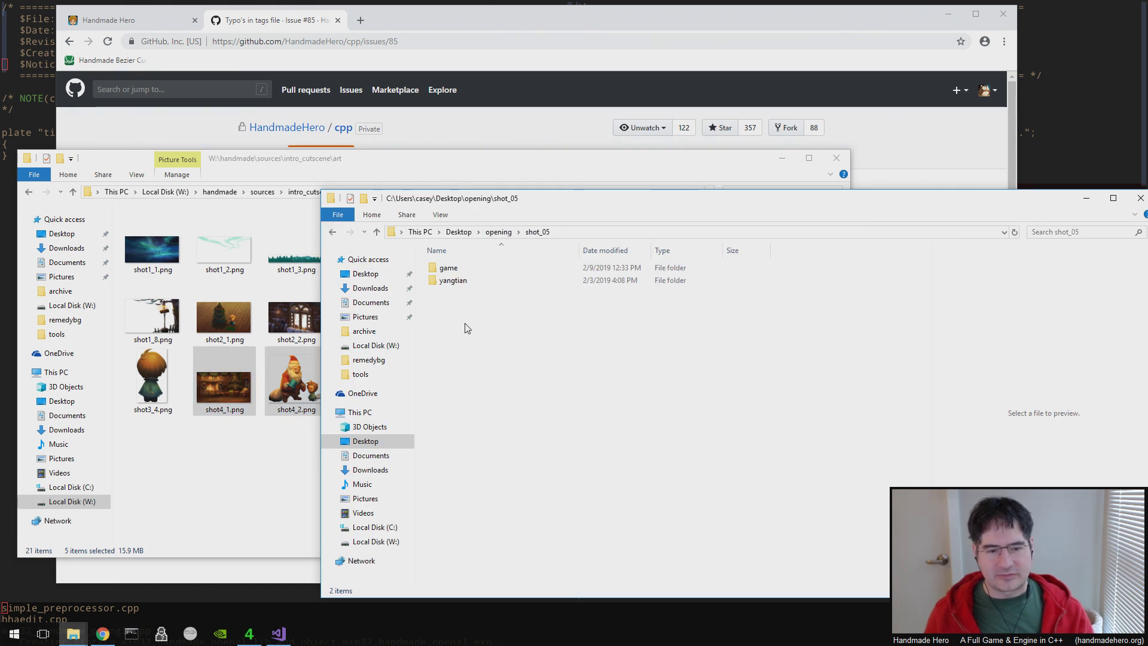
double_click(474, 269)
drag(454, 361, 239, 484)
- View shot5_5.png at a larger size in the photo viewer, and close the viewer
click(719, 366)
double_click(719, 295)
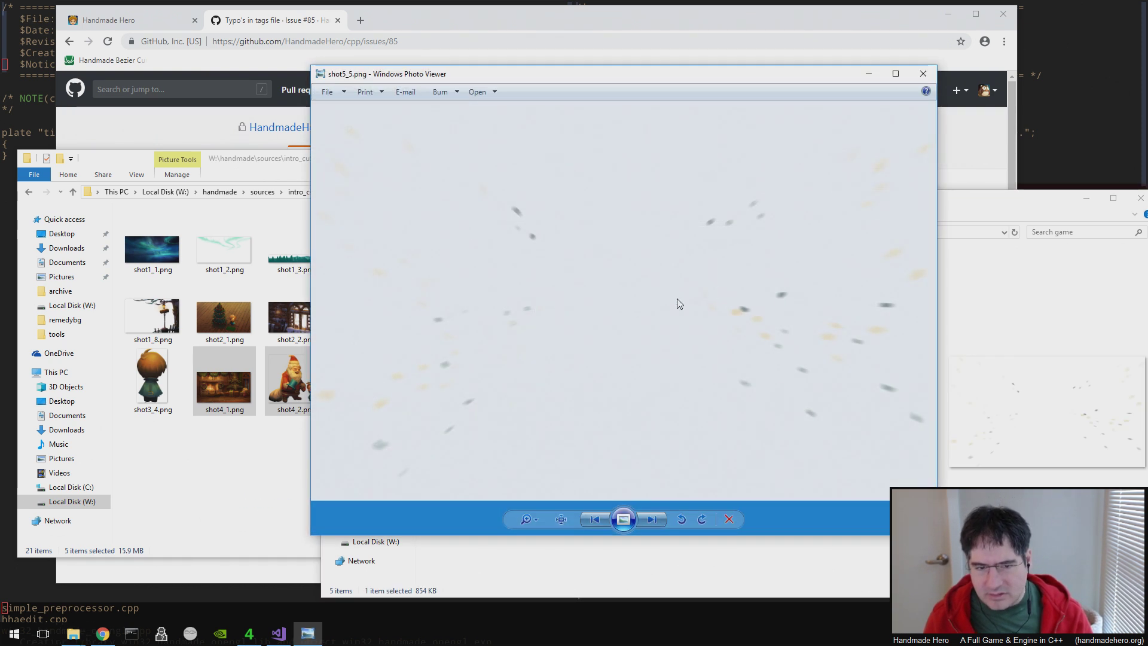
click(922, 74)
- Move shot5_1.png through shot5_5.png from the shot_05 game folder into the intro_cutscene art folder
drag(741, 391, 425, 264)
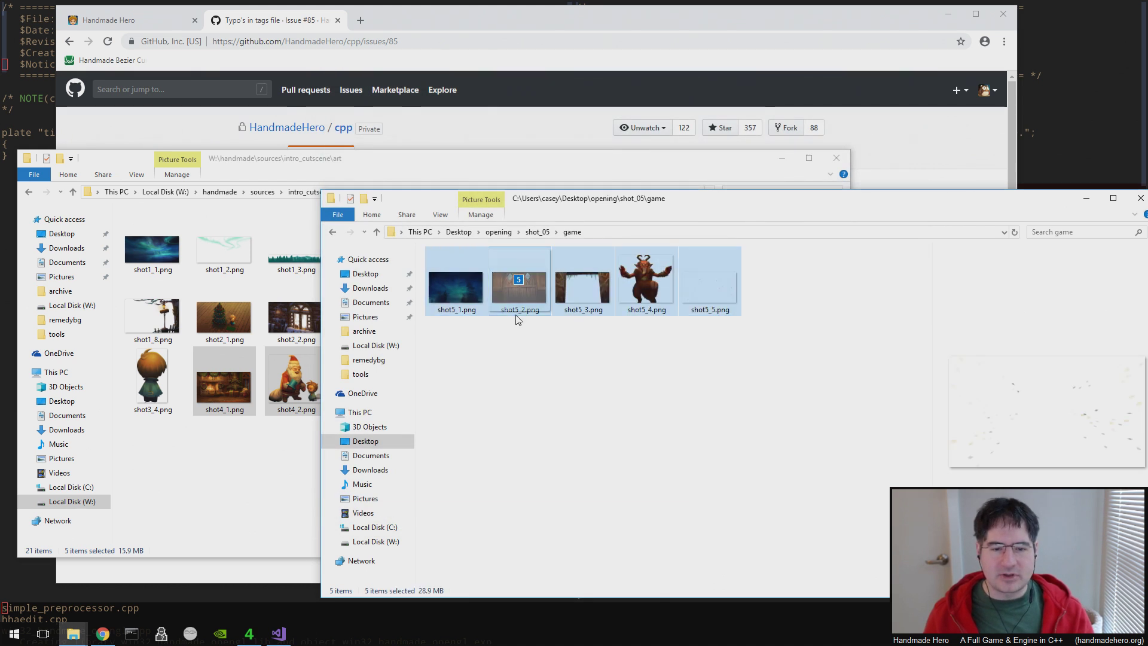
drag(520, 296, 223, 492)
click(271, 535)
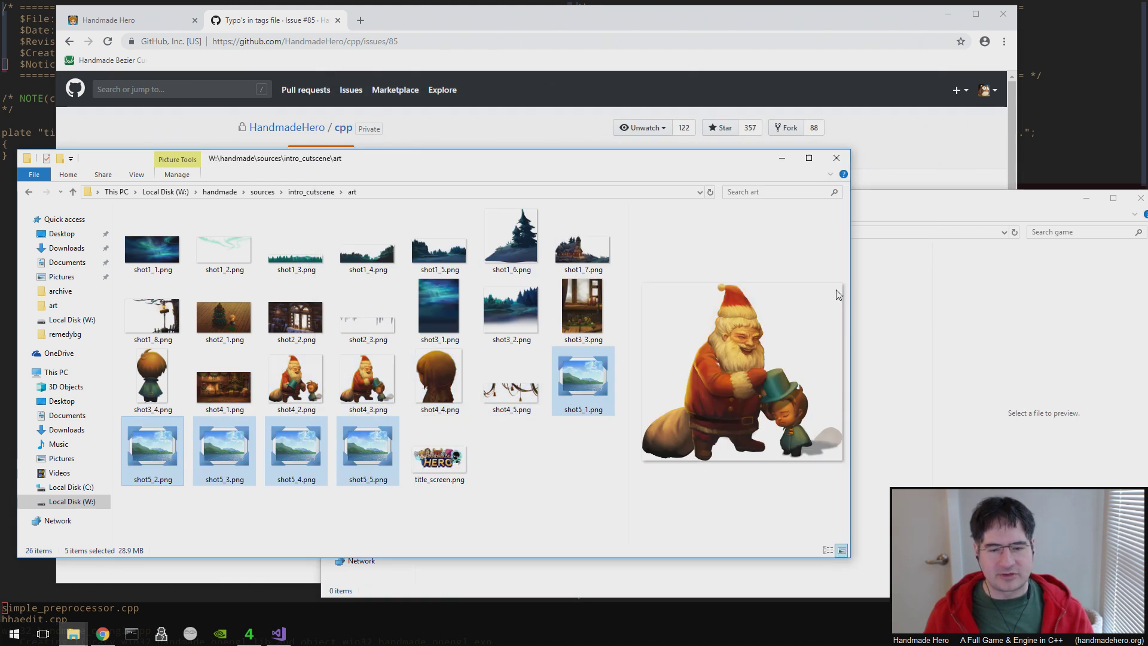
- Open the game folder of shot_06 and move shot6_1.png through shot6_6.png into the intro_cutscene art folder
click(924, 293)
click(539, 231)
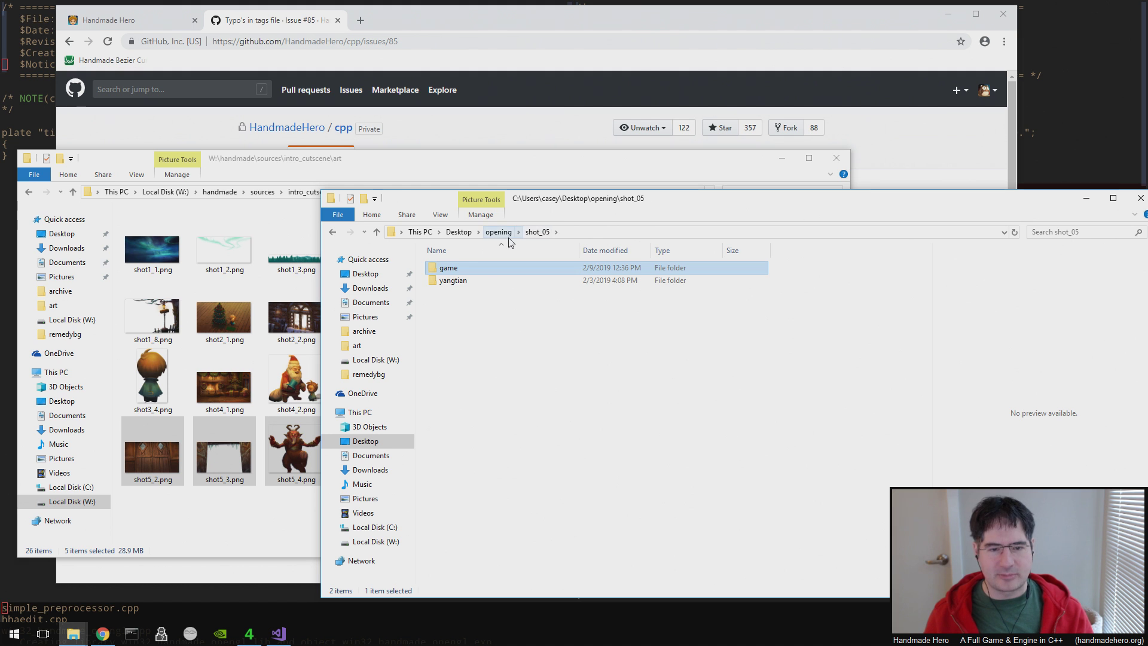
click(502, 232)
double_click(473, 330)
click(470, 273)
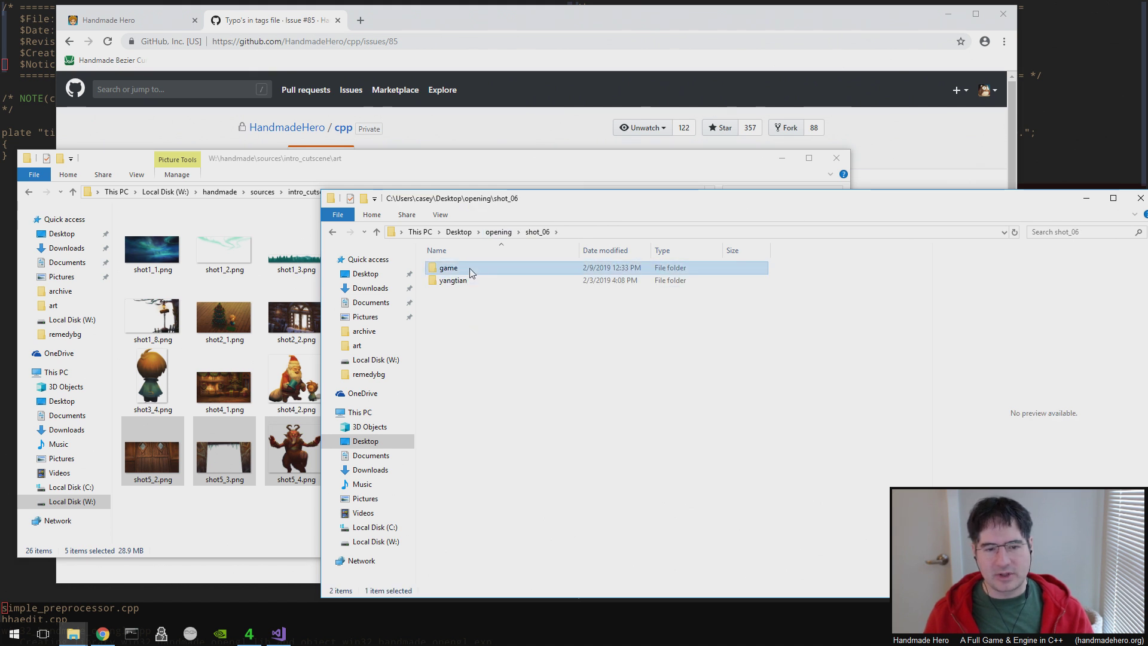
double_click(471, 273)
drag(792, 376, 224, 507)
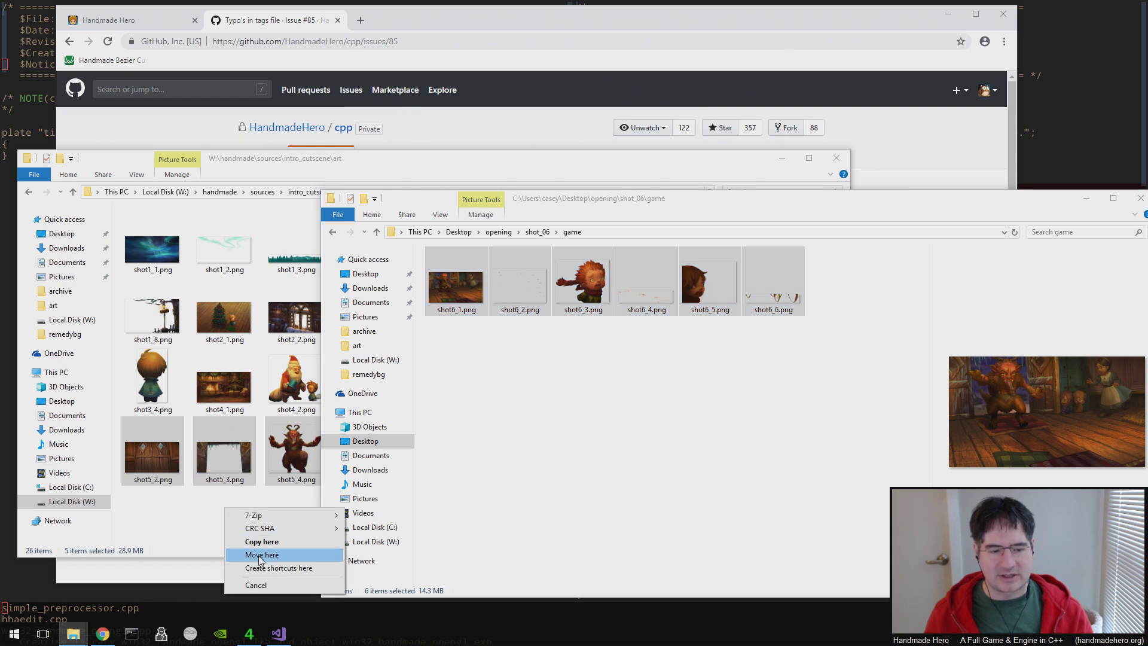
click(259, 555)
- Open the game folder of shot_07 and move shot7_1.png and shot7_2.png into the intro_cutscene art folder
click(891, 315)
click(519, 232)
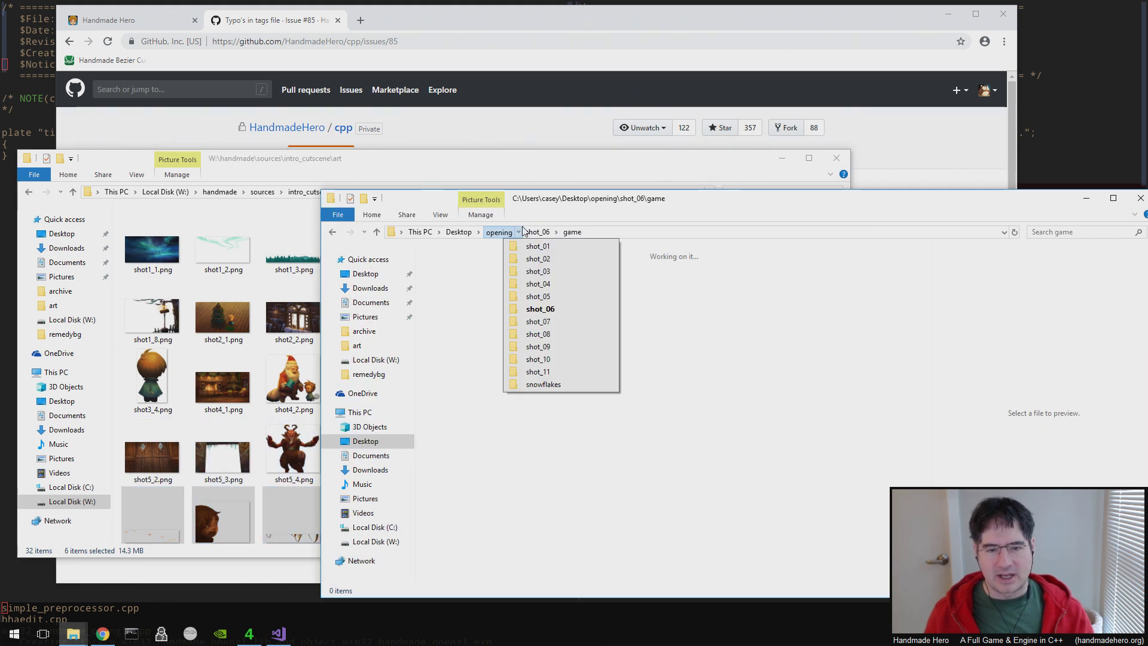
click(537, 232)
click(518, 232)
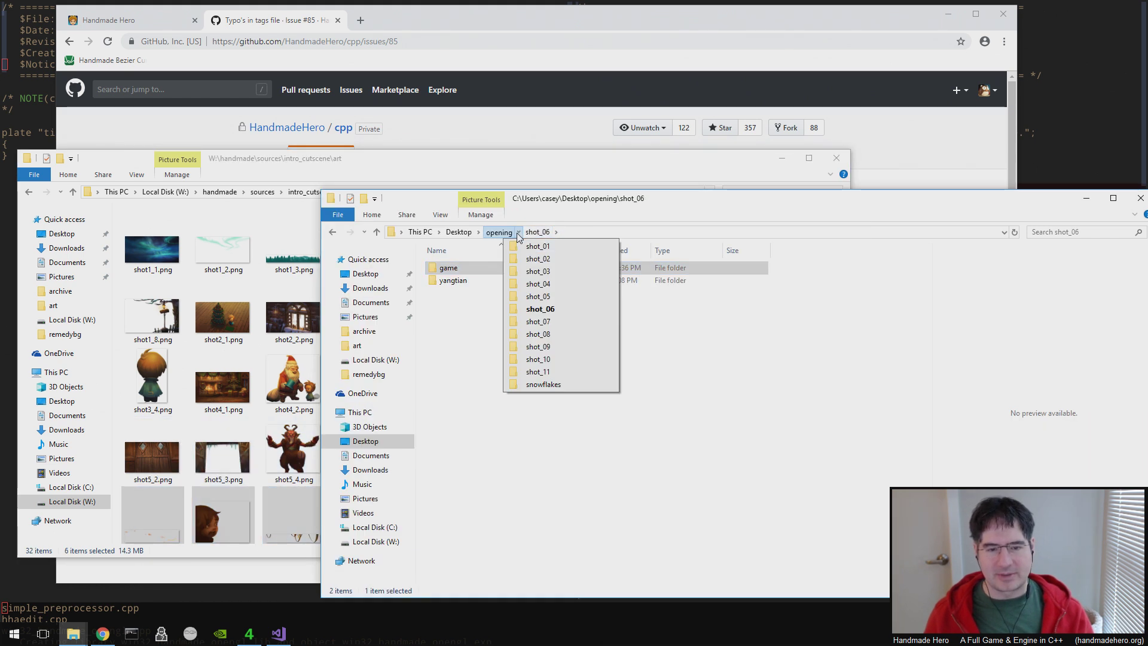
click(545, 322)
double_click(449, 268)
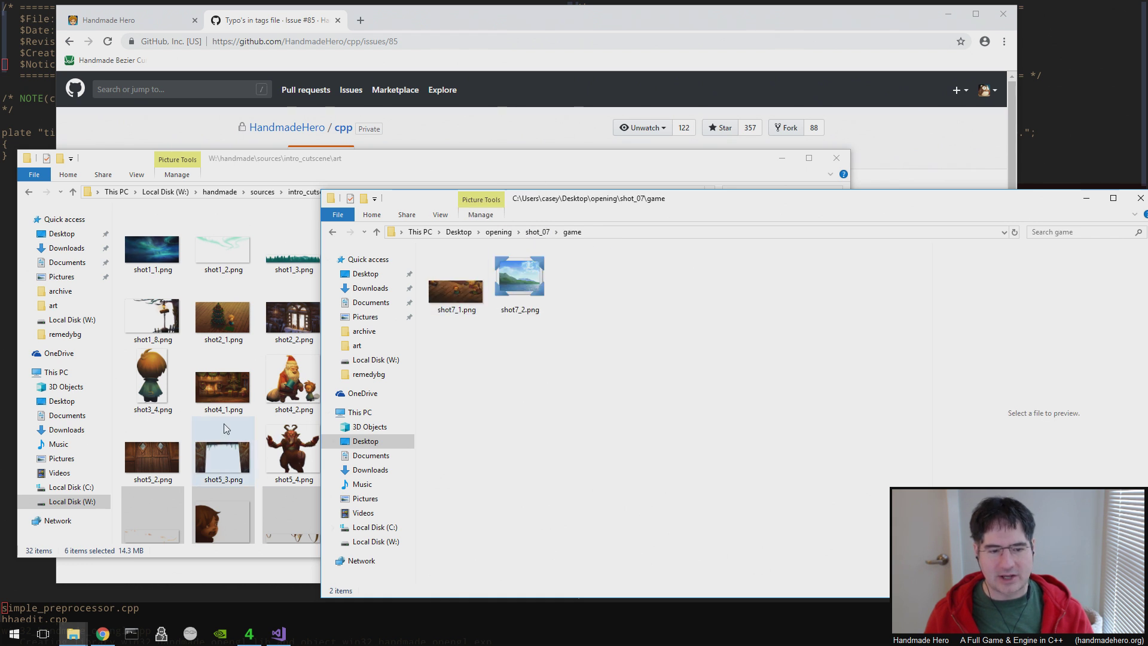
drag(476, 203, 861, 197)
drag(955, 344, 501, 515)
click(551, 557)
- Open the game folder of shot_08 and move shot8_1.png through shot8_4.png into the intro_cutscene art folder
click(929, 225)
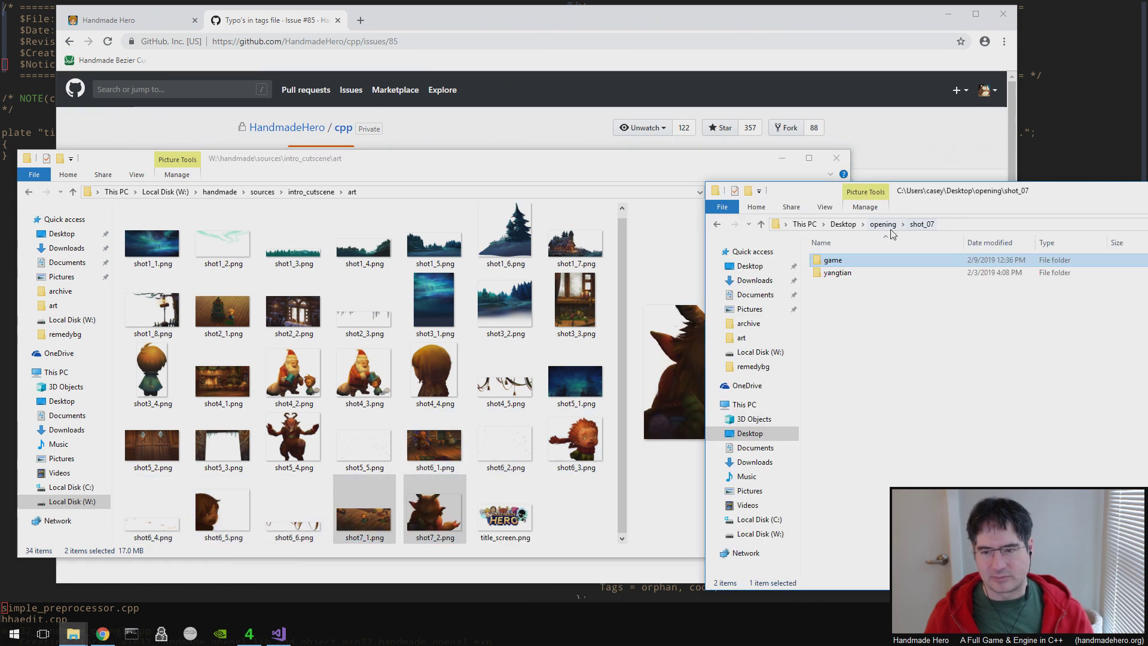
click(883, 224)
double_click(837, 347)
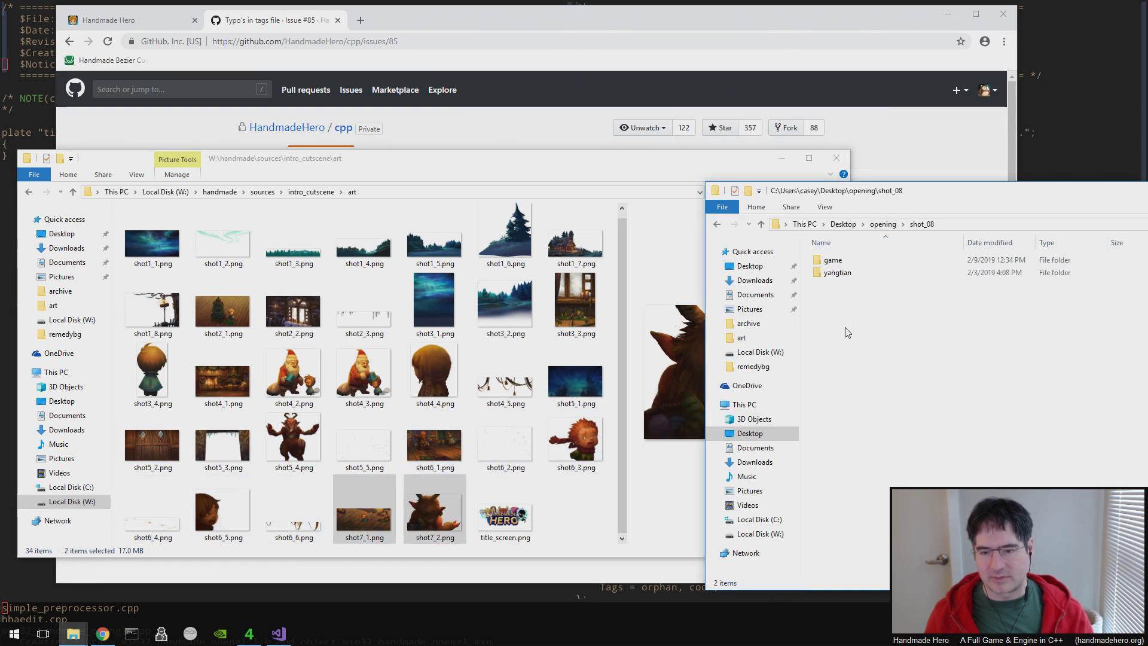
double_click(840, 258)
drag(1024, 366, 647, 506)
click(622, 545)
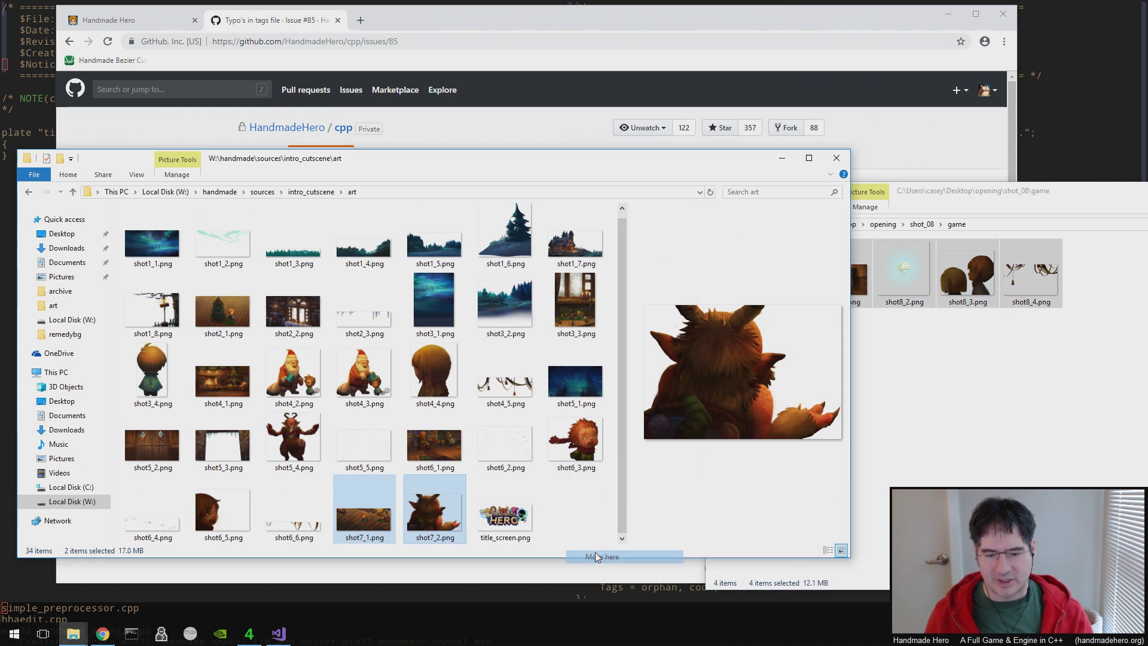
- Open the game folder of shot_09 and move shot9_1.png through shot9_4.png into the intro_cutscene art folder
click(1036, 378)
click(921, 224)
click(883, 224)
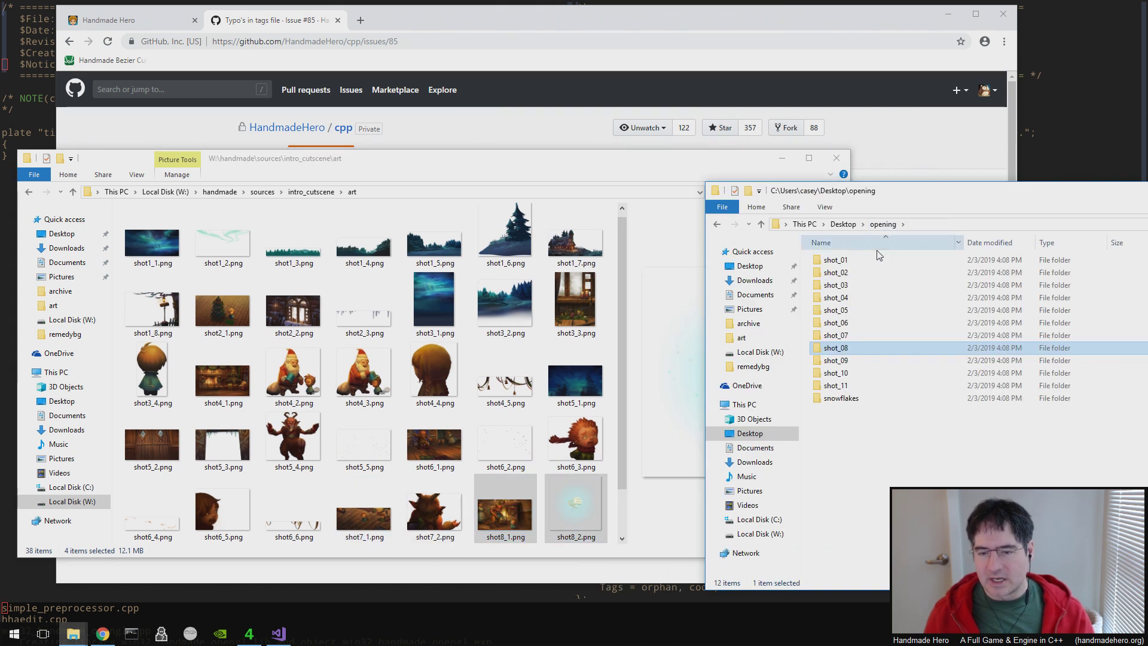
double_click(854, 361)
double_click(854, 261)
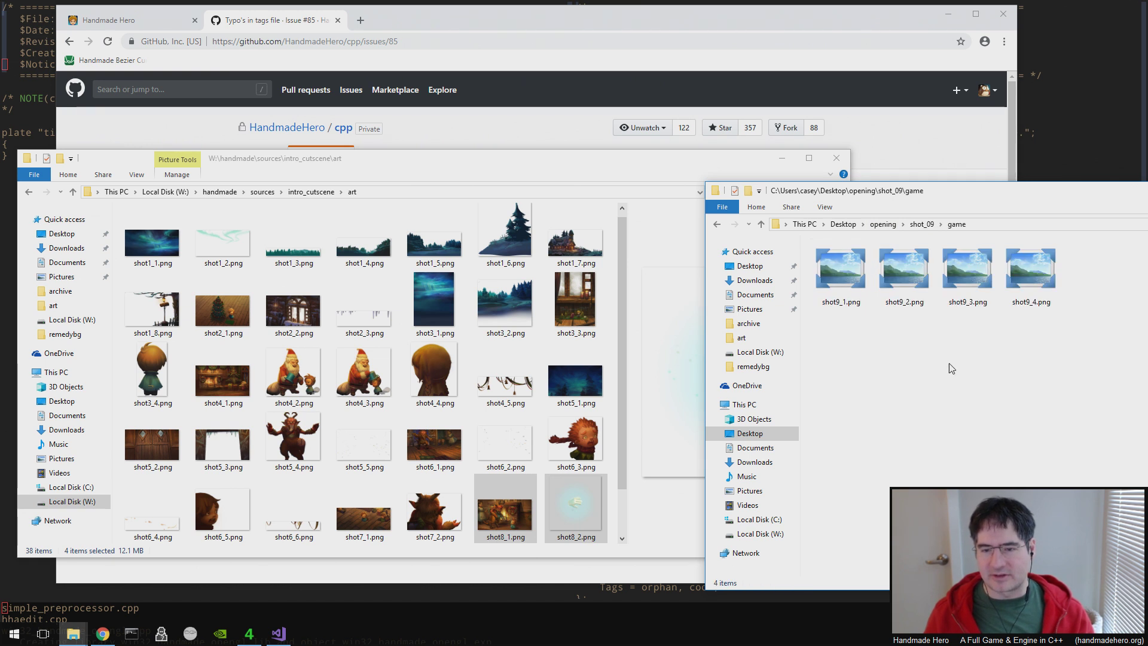
drag(1050, 372, 547, 345)
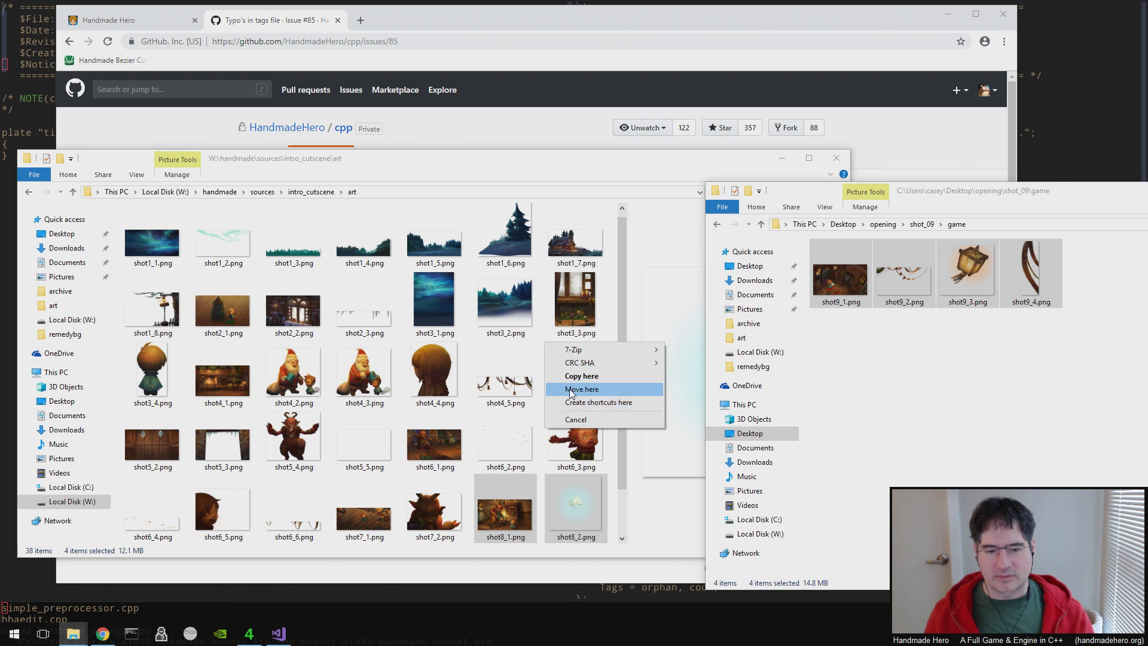
click(581, 389)
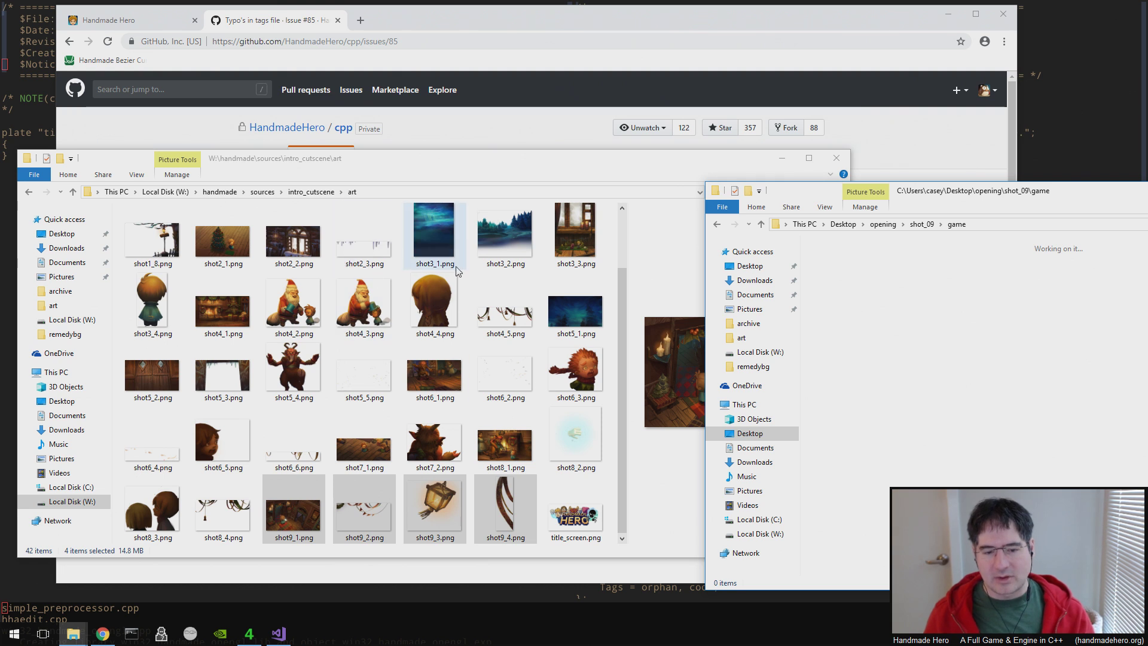
- Open the game folder of shot_10 and reposition the source window so all its images are in view
click(920, 226)
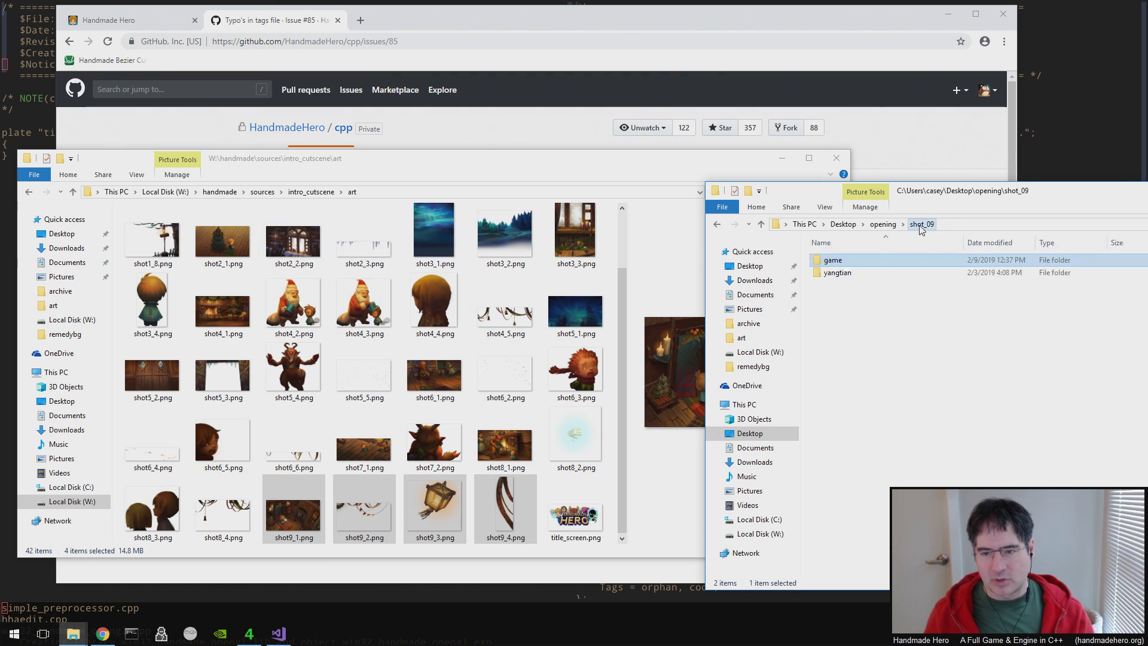
click(883, 225)
click(857, 377)
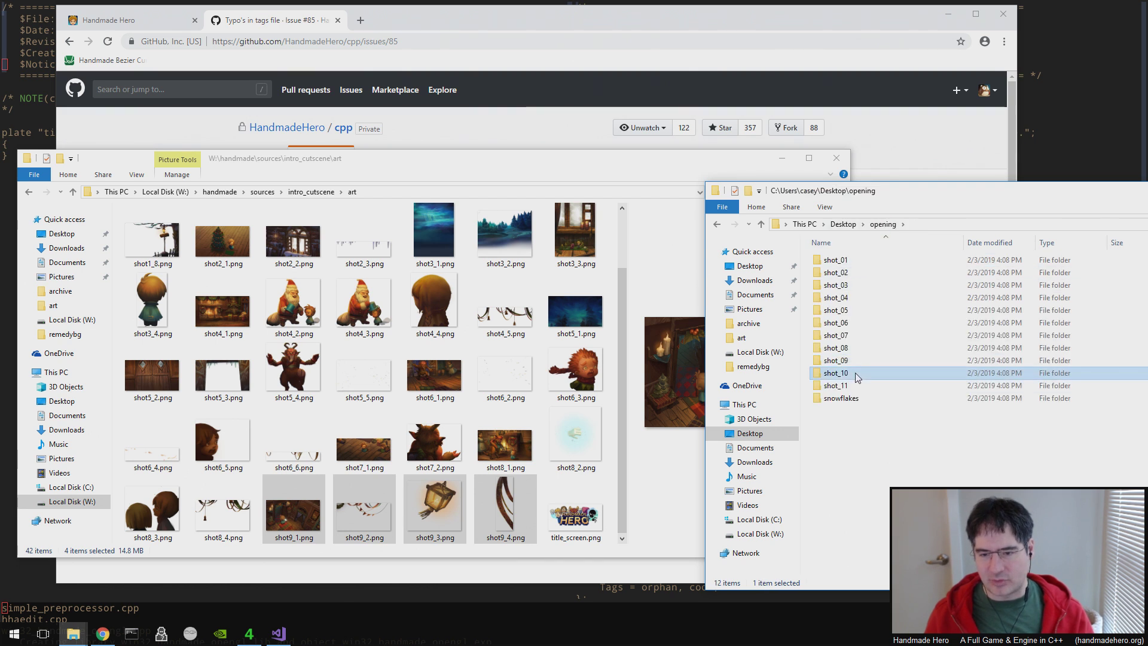
double_click(857, 376)
double_click(856, 263)
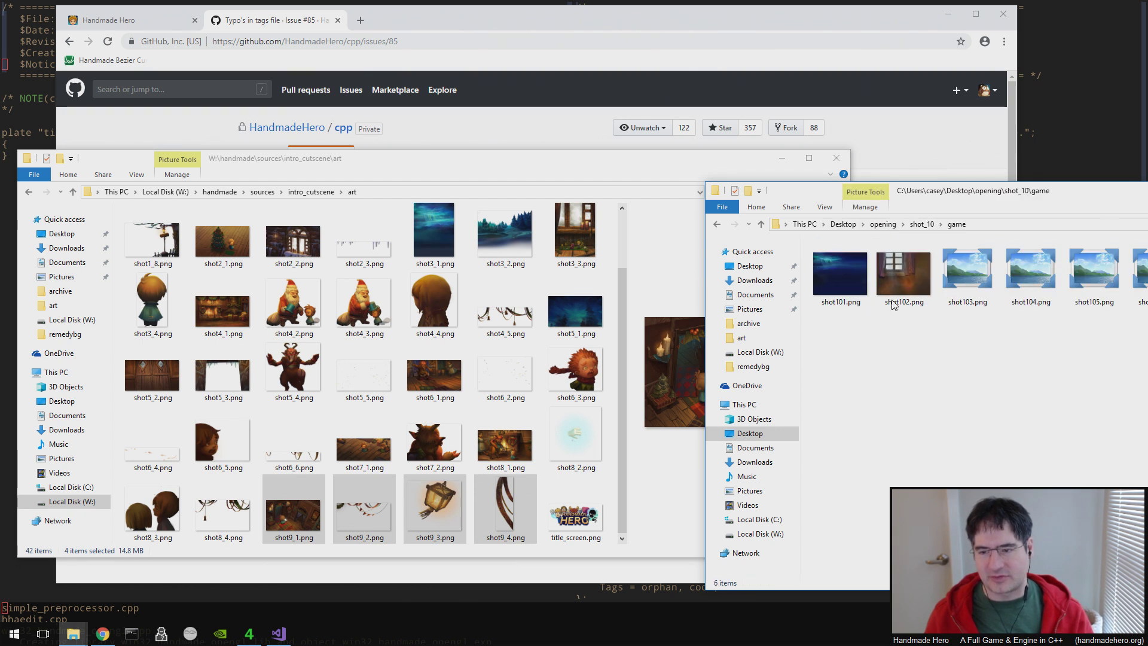
drag(963, 207, 674, 179)
- Rename shot101.png as shot10_1.png and shot102.png as shot10_2.png
click(560, 267)
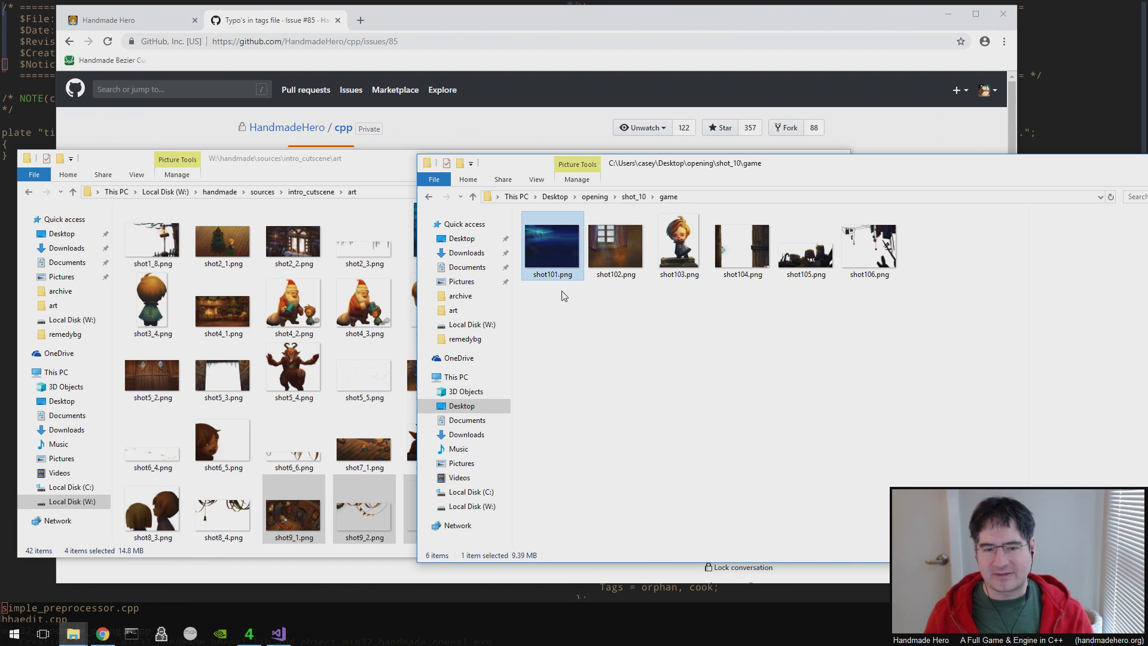
key(F2)
click(555, 275)
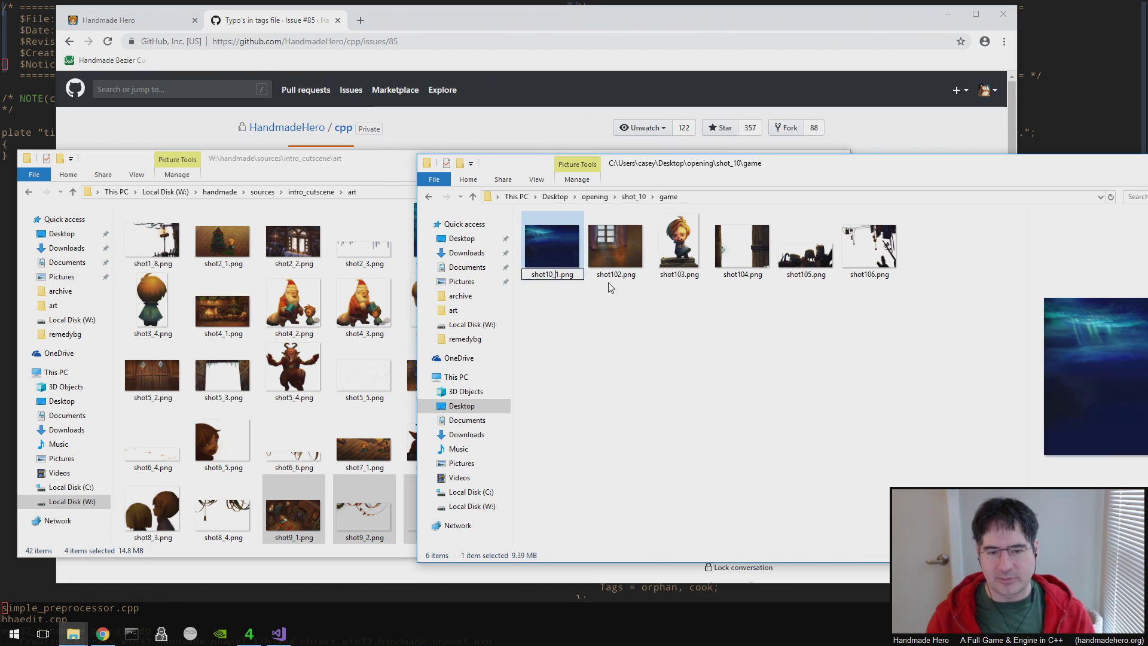
text(_)
key(Tab)
key(Right)
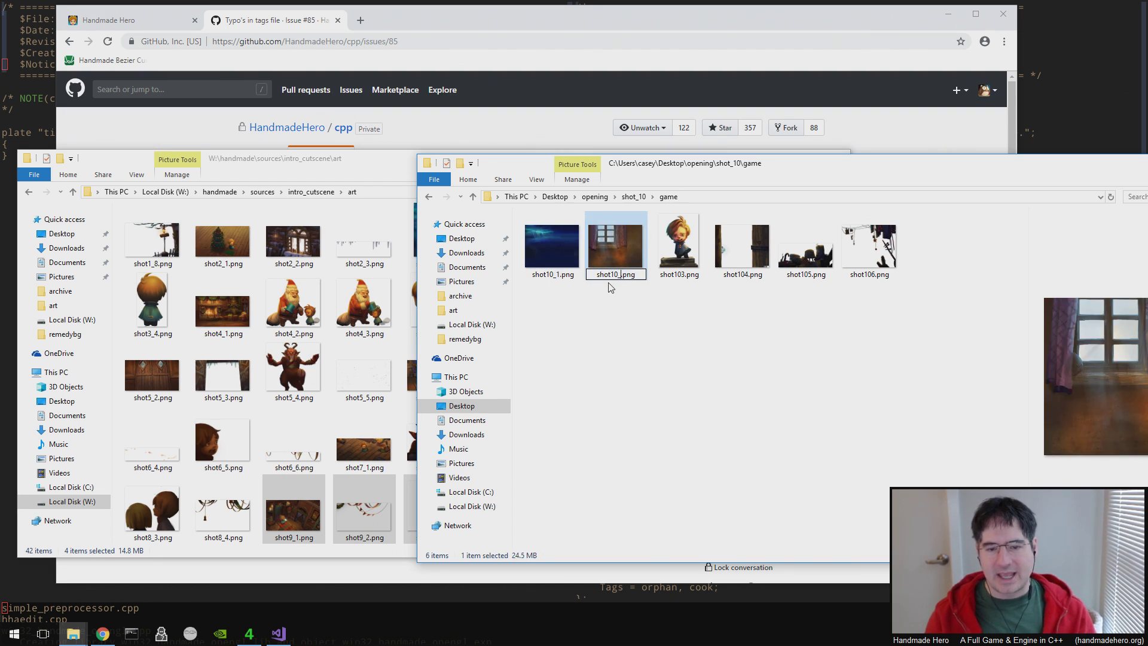
text(_)
key(Tab)
- Rename shot103.png as shot10_3.png and shot104.png as shot10_4.png
key(Right)
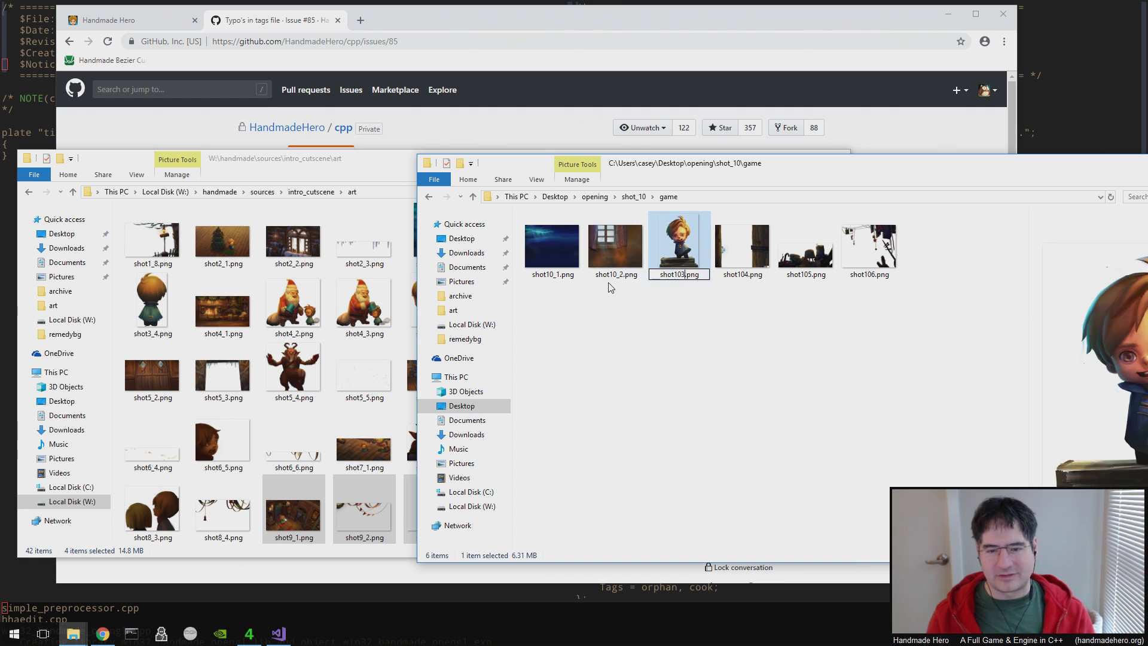
text(_)
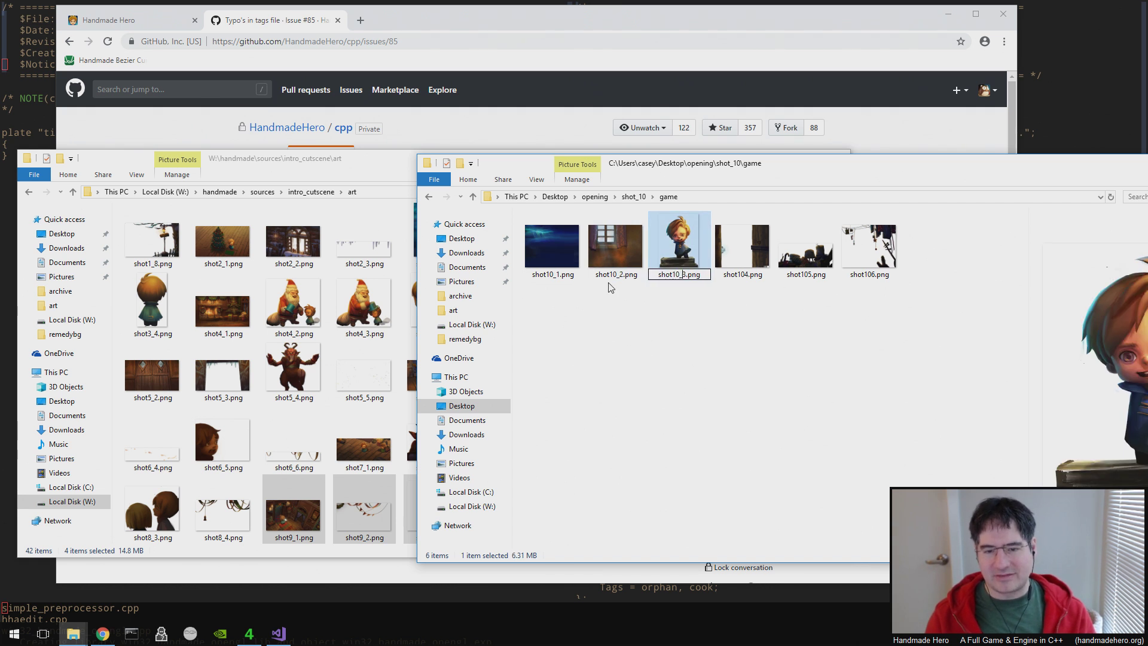
key(Tab)
key(Right)
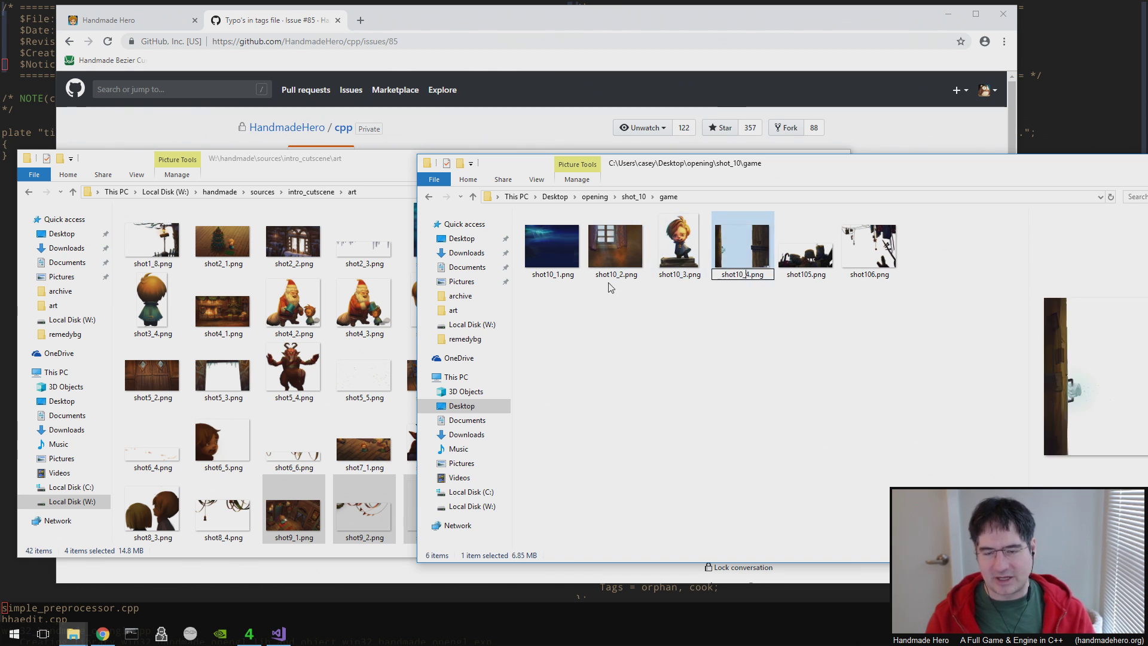
text(_)
key(Tab)
- Rename shot105.png as shot10_5.png
key(Right)
text())
key(Return)
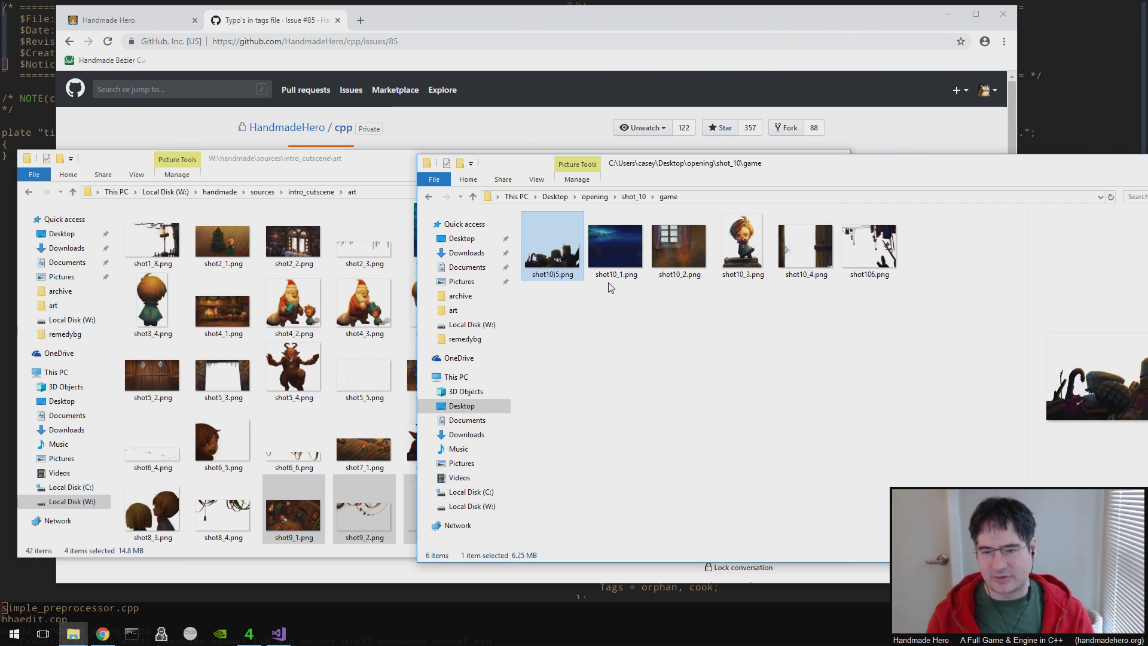
key(F2)
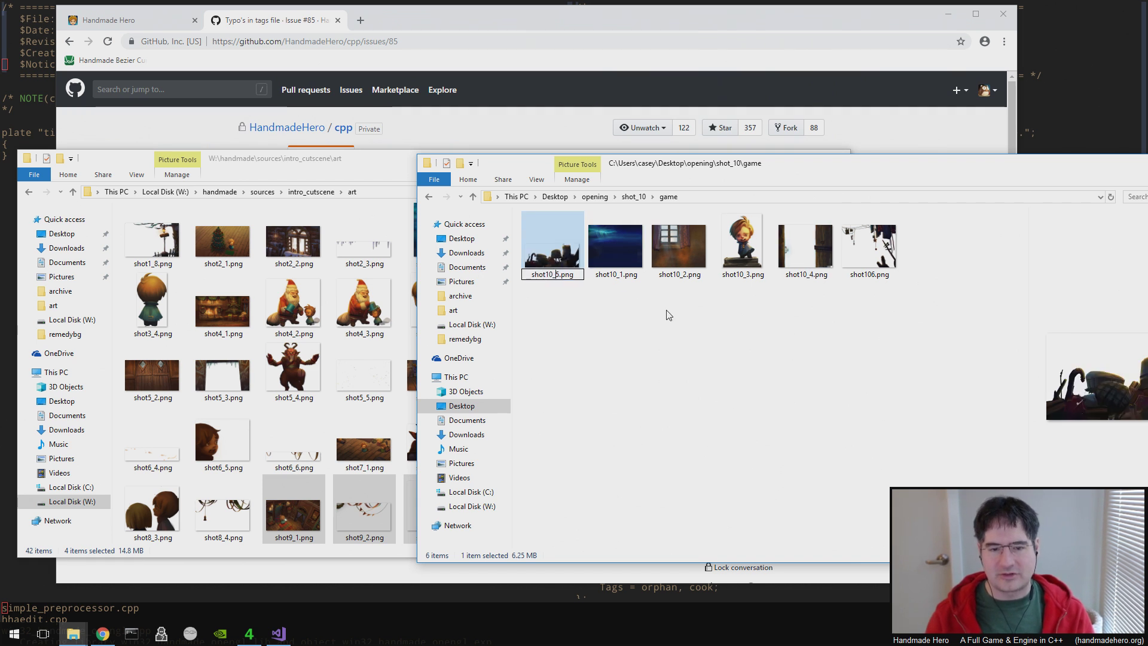
key(Tab)
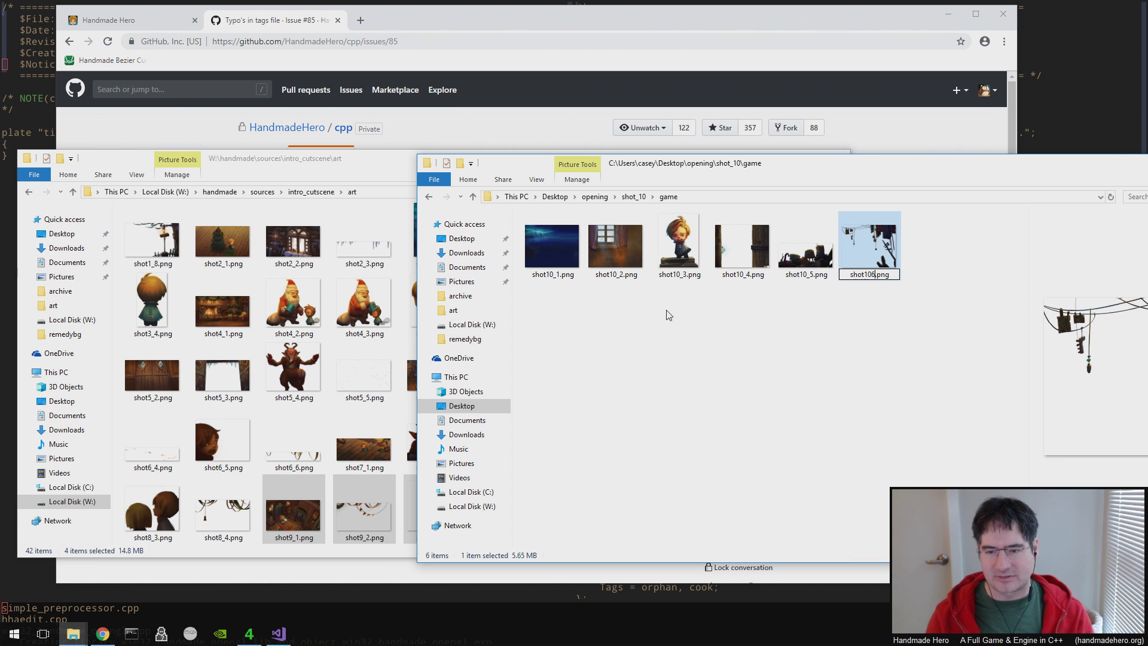
- Rename shot106.png as shot10_6.png
key(Return)
key(F2)
key(Right)
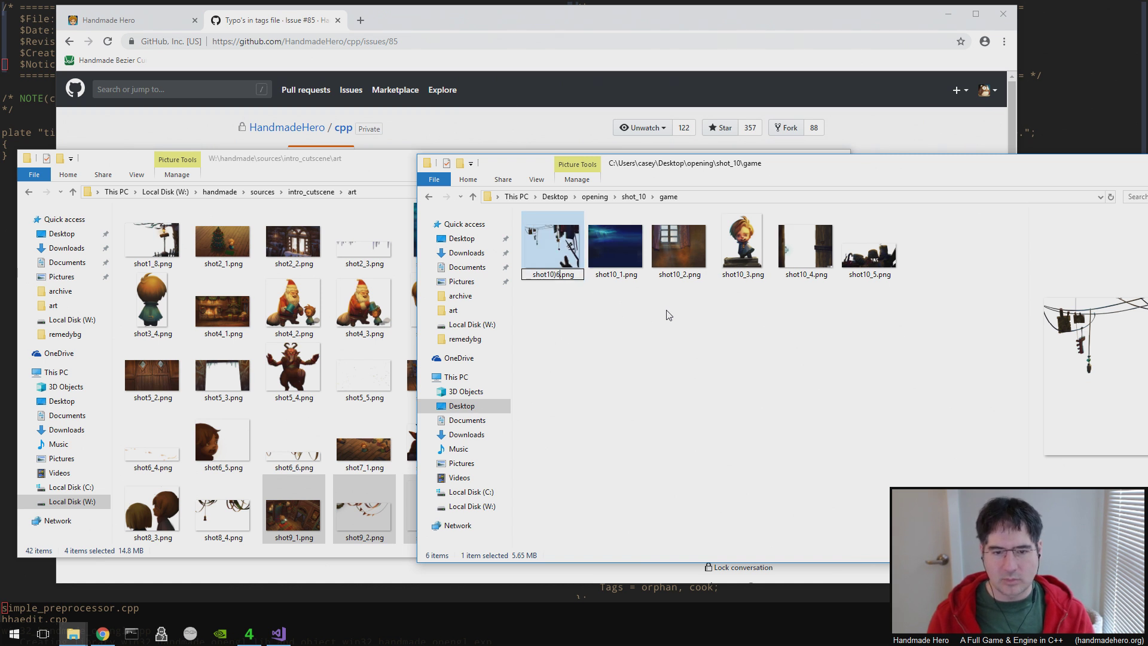
text(_)
key(Return)
- Move shot10_1.png through shot10_6.png from the shot_10 game folder into the intro_cutscene art folder
drag(795, 318, 533, 229)
drag(828, 154, 828, 141)
drag(870, 153, 1090, 156)
drag(920, 252, 541, 257)
click(566, 277)
- Return to the opening folder in the source window and open the game folder of shot_11
click(914, 311)
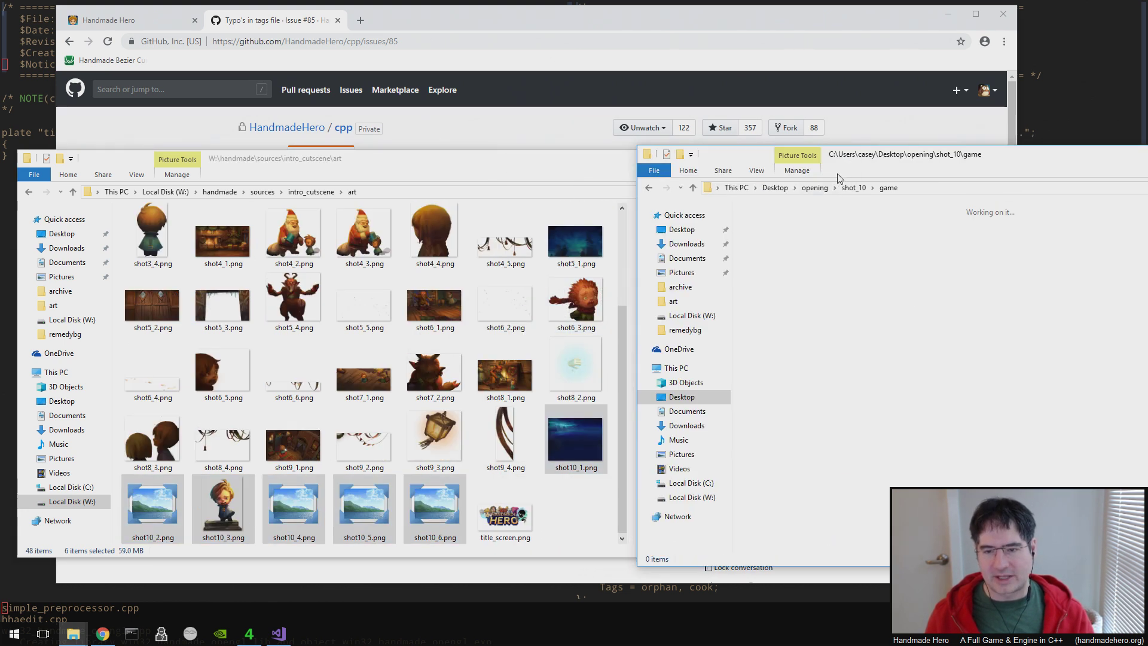
click(852, 188)
click(826, 190)
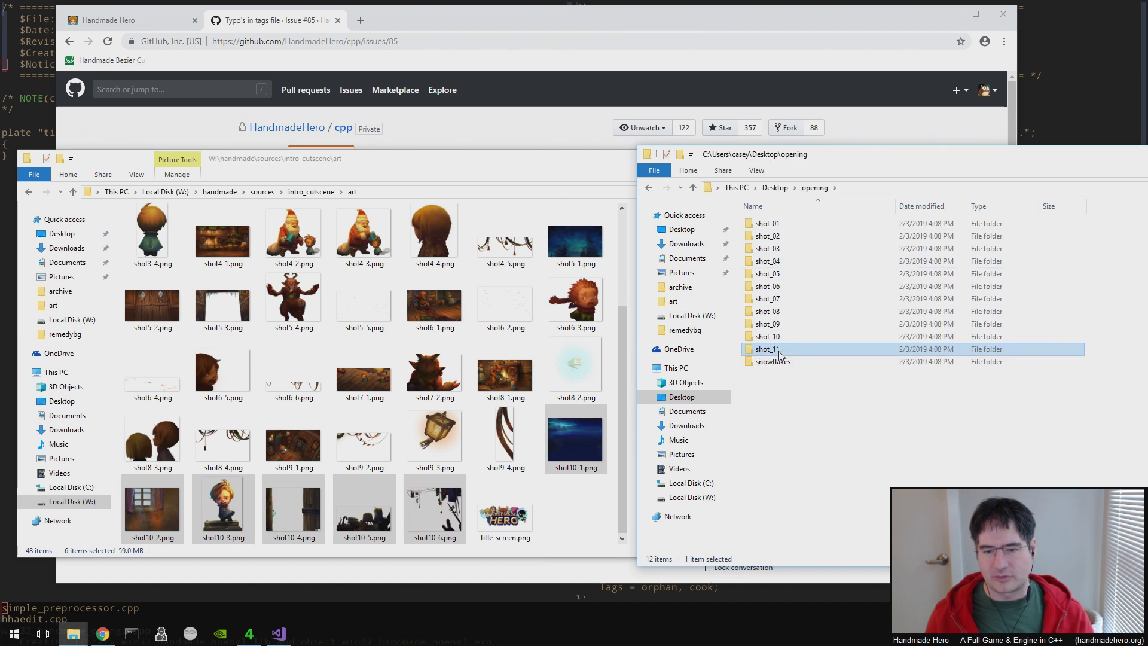
double_click(771, 347)
double_click(766, 225)
- Rename shot111.png through shot114.png as shot11_1.png, shot11_2.png, shot11_3.png and shot11_4.png
click(780, 265)
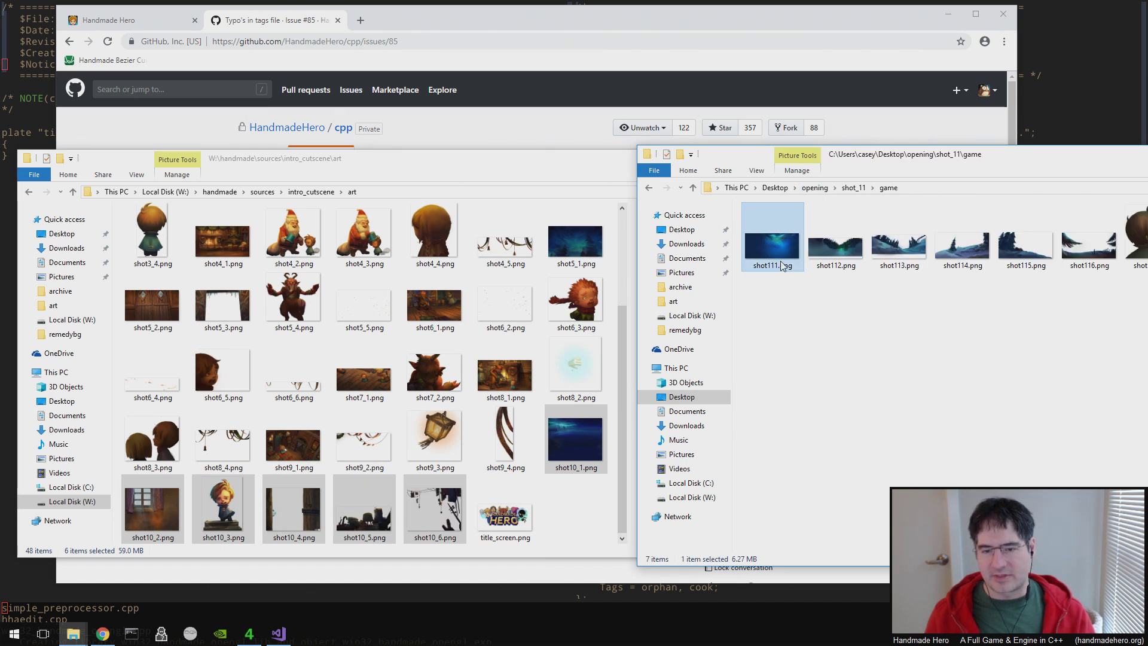
click(781, 264)
key(Left)
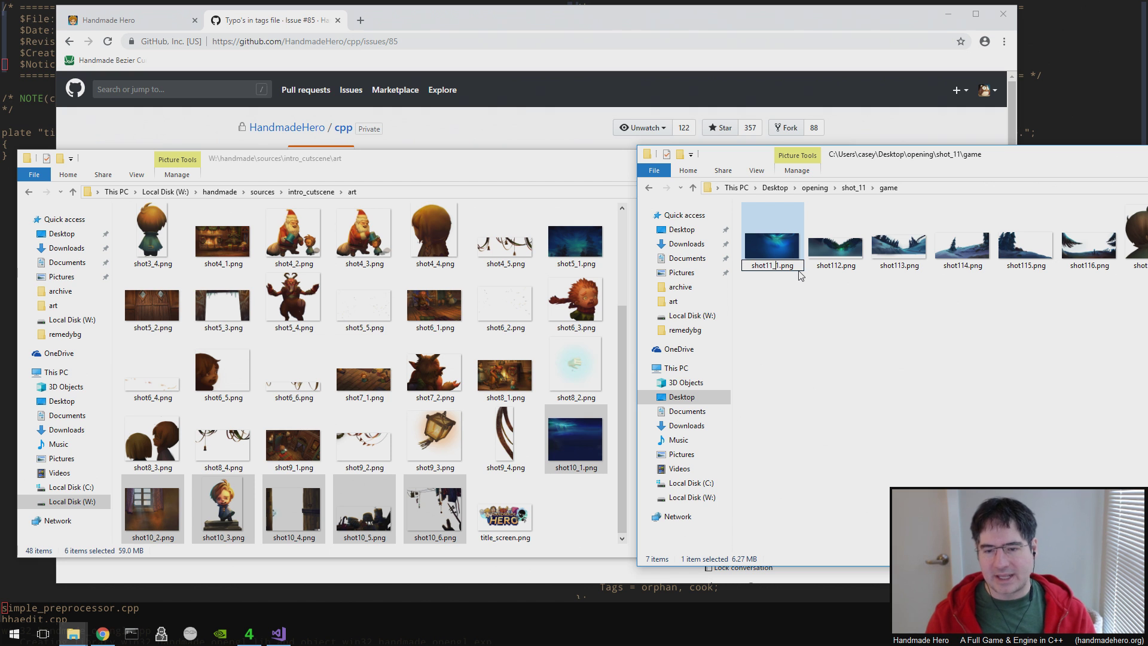
key(Tab)
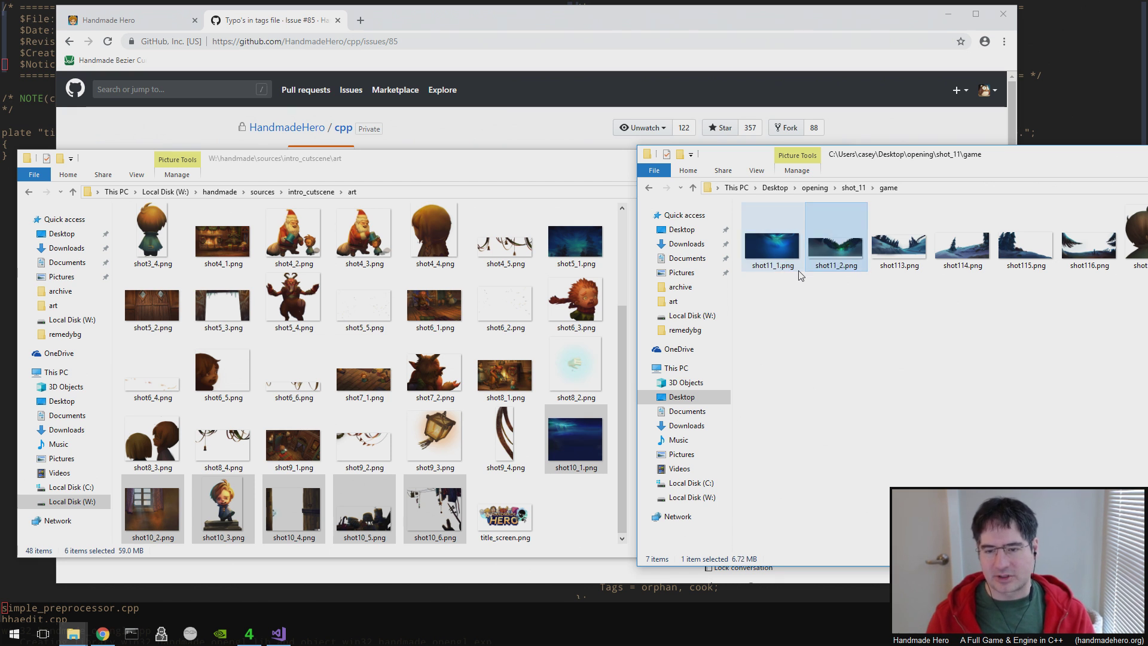
key(Tab)
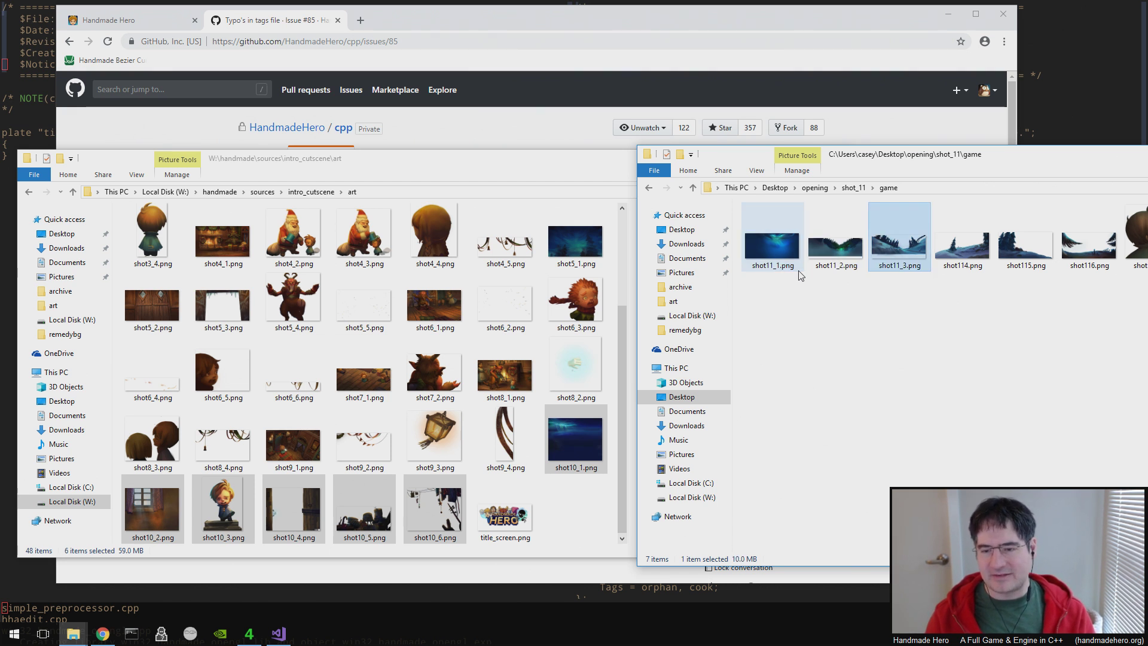
key(Tab)
text(_)
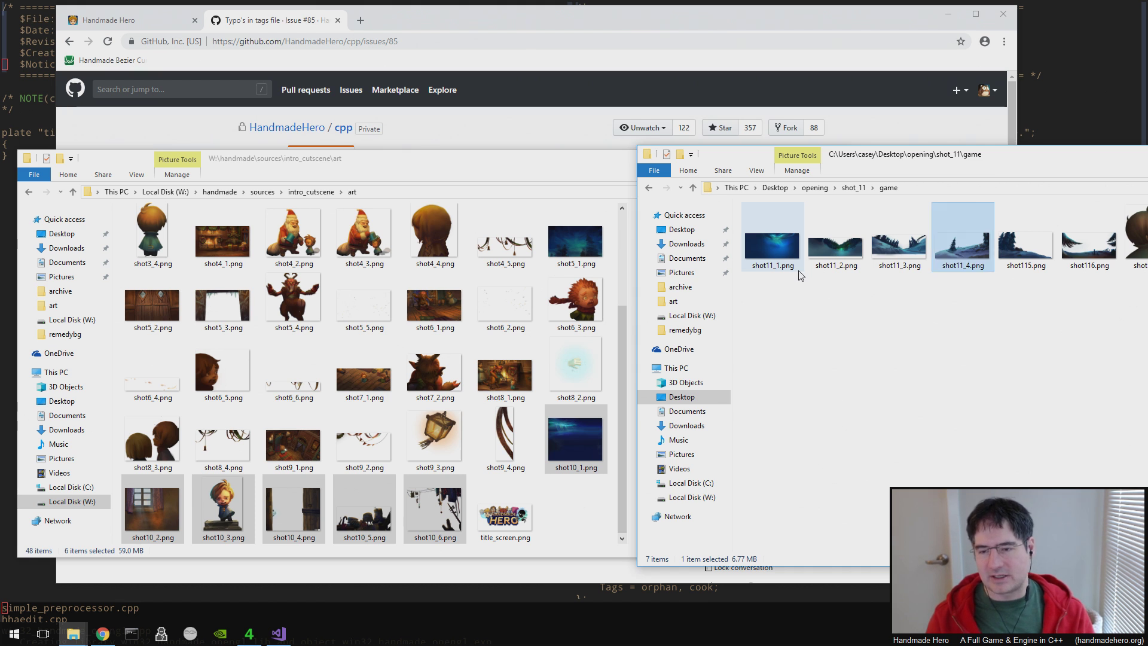
- Rename shot115.png as shot11_5.png
key(Tab)
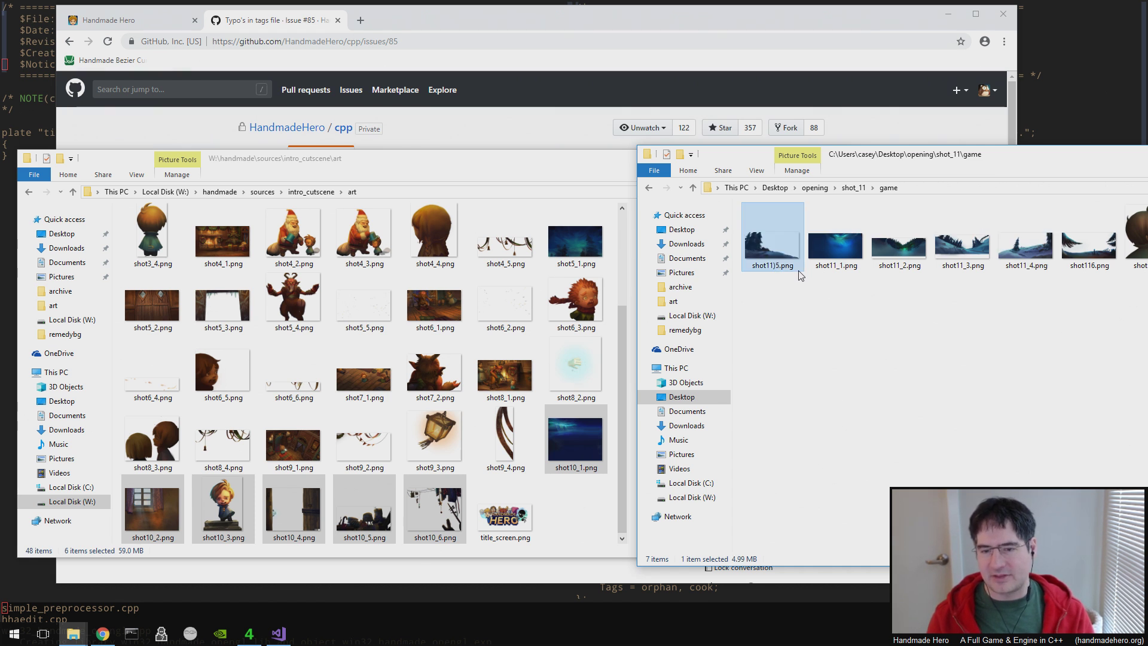
key(F2)
key(Right)
text(_)
key(Return)
key(Right)
key(Right)
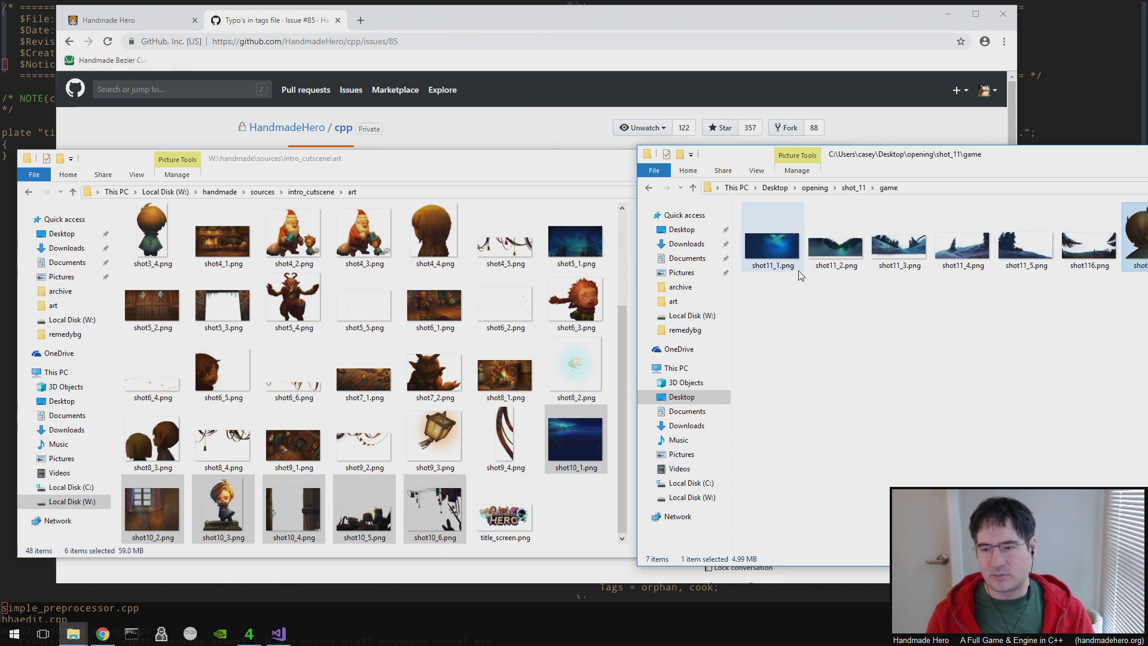
- Bring the shot_11 game folder window fully into view and rename shot116.png as shot11_6.png
key(Left)
key(Left)
key(Right)
click(904, 133)
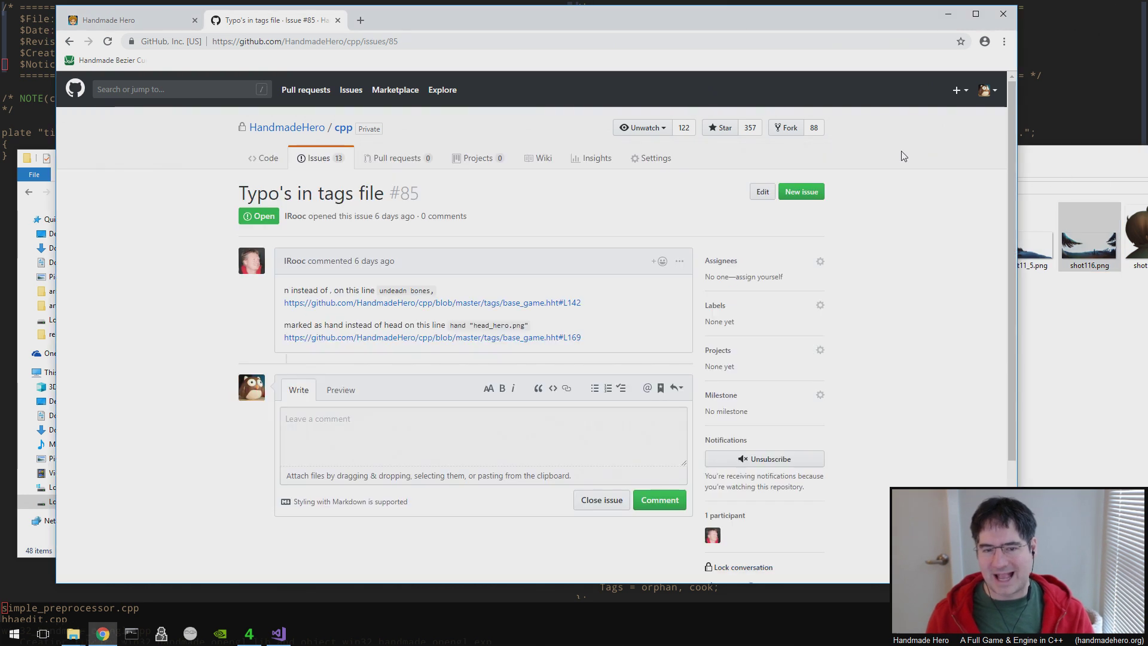
drag(1057, 163, 645, 110)
key(F2)
key(Right)
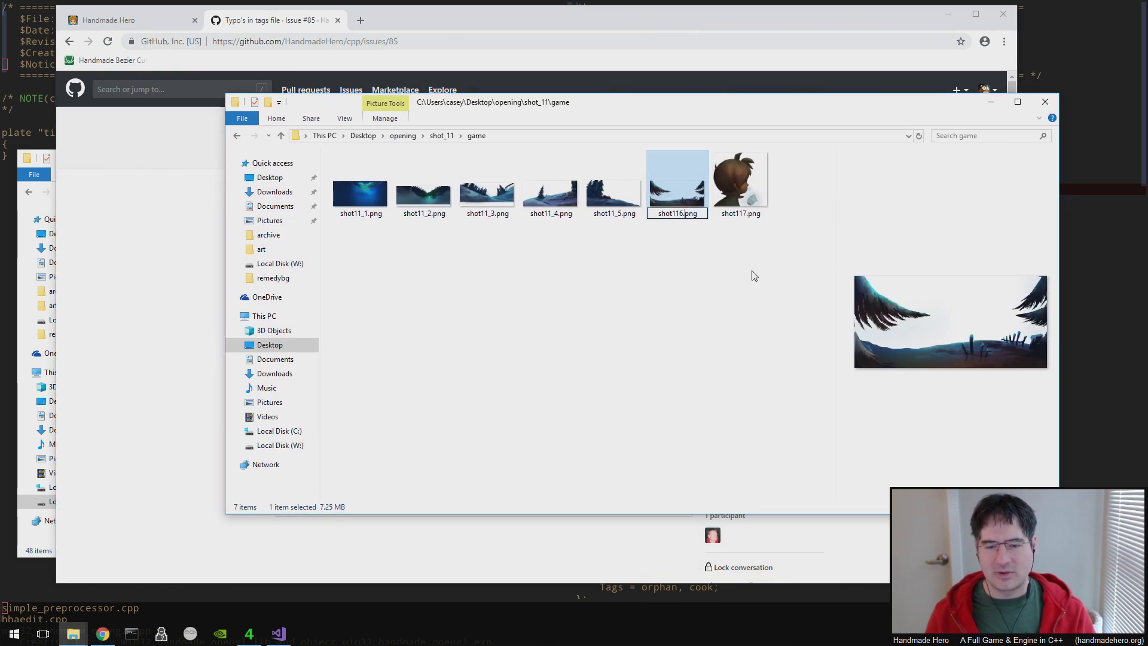
text(_)
key(Return)
- Rename shot117.png as shot11_7.png
key(Right)
key(F2)
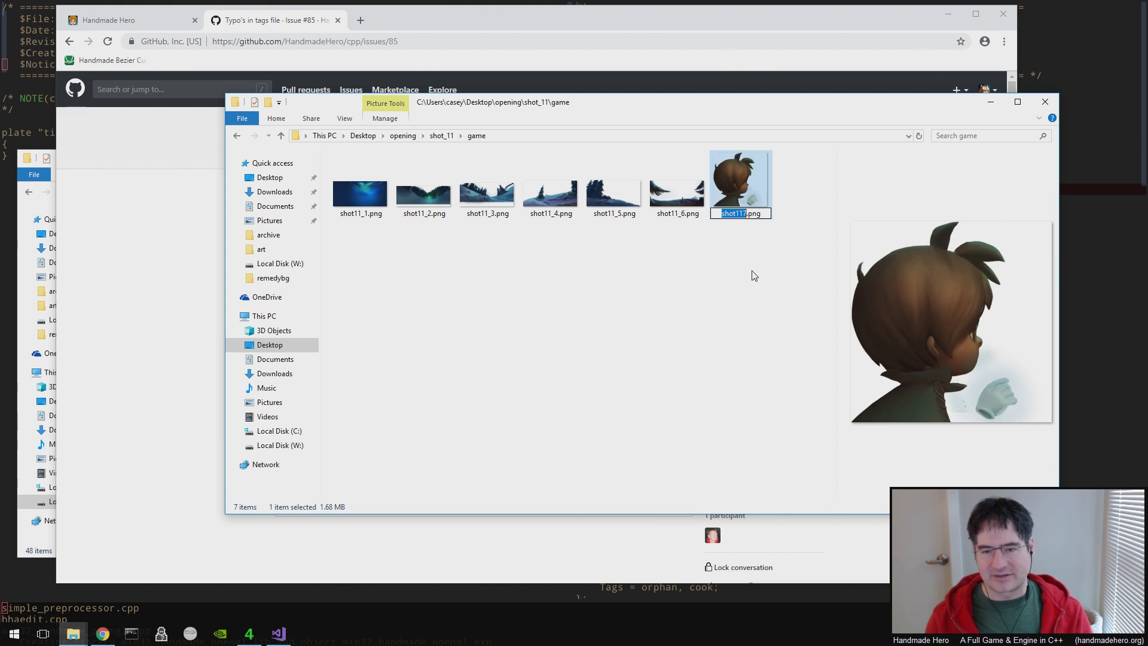
key(Left)
text(_)
key(Return)
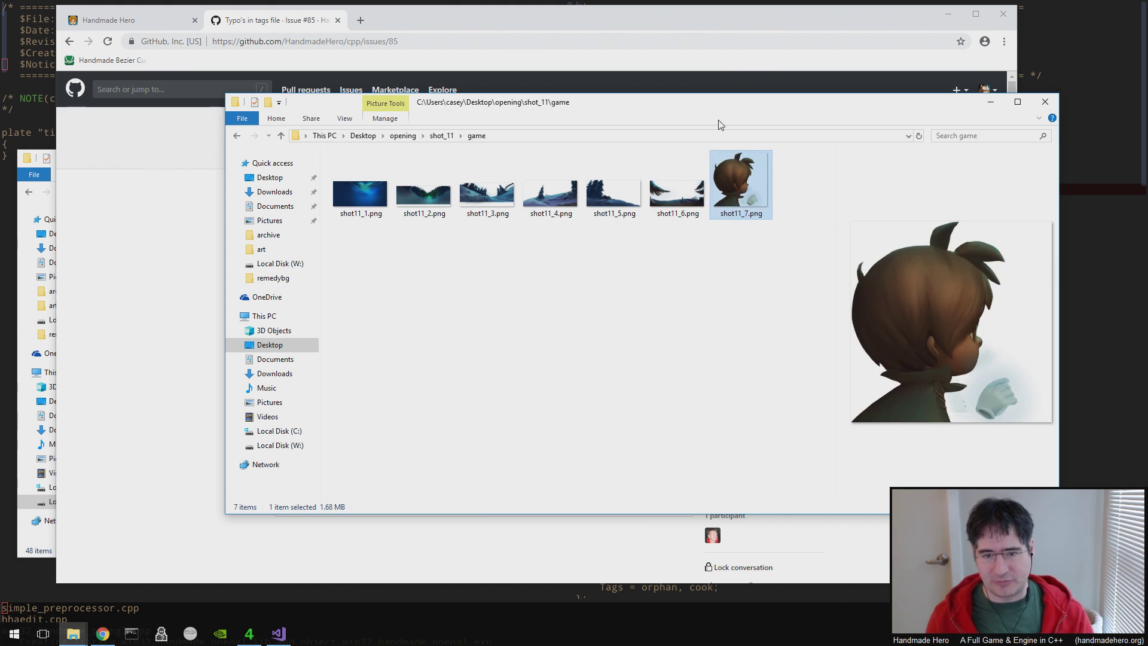
- Return to the opening folder and check the game folders of shot_01 and shot_02 for leftover images
drag(725, 110, 758, 72)
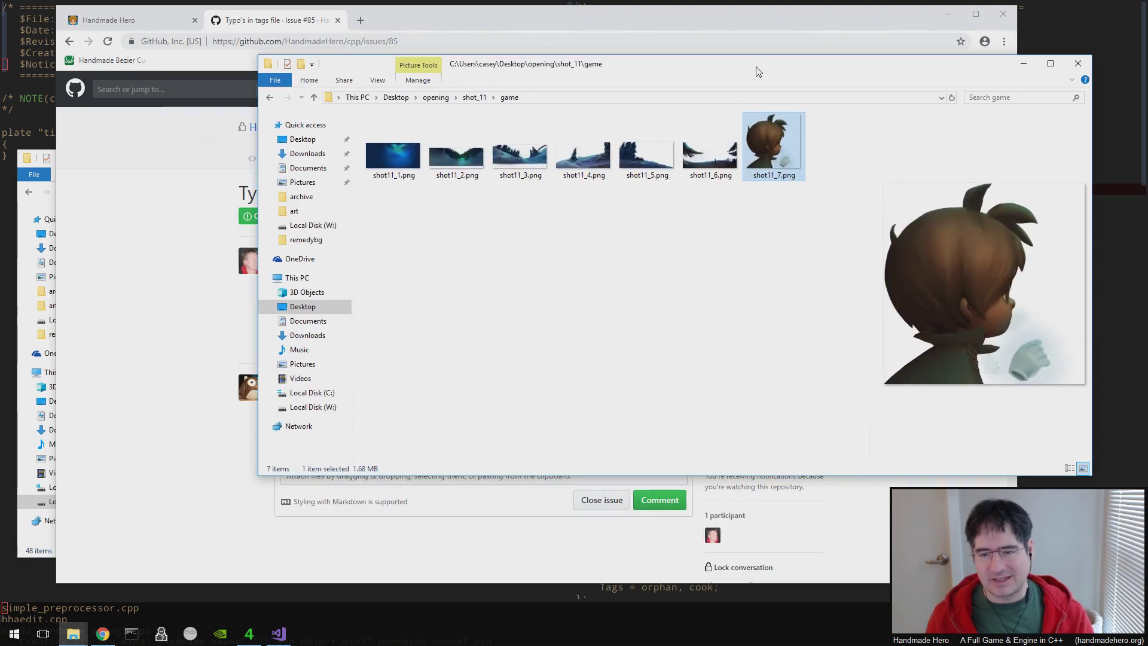
click(476, 98)
click(437, 100)
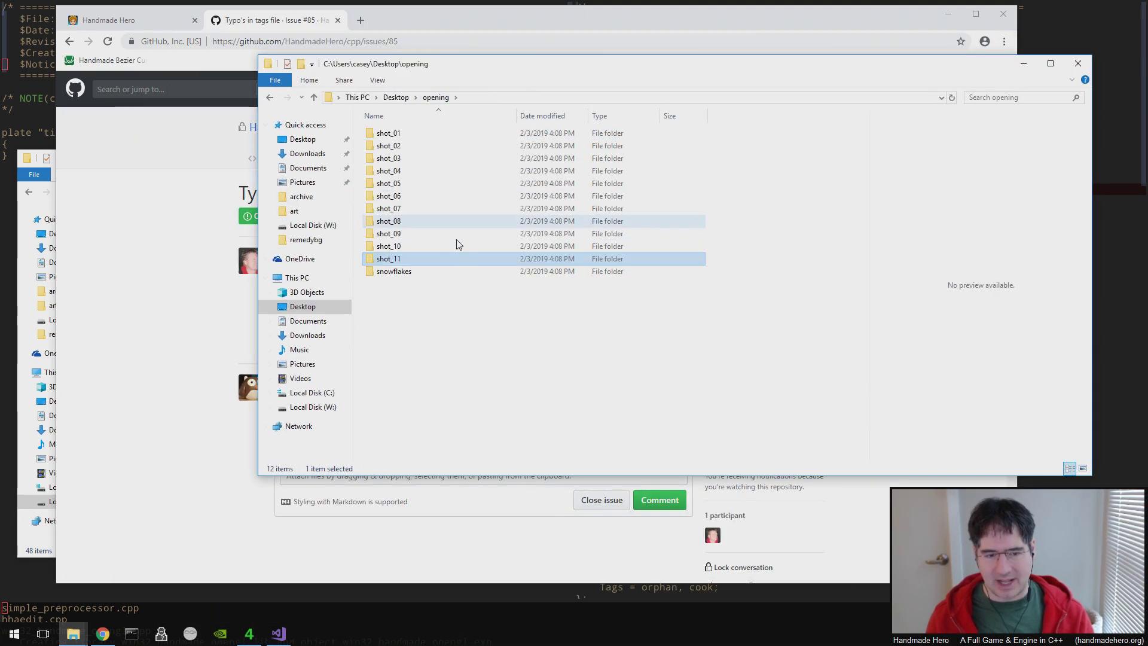
double_click(450, 135)
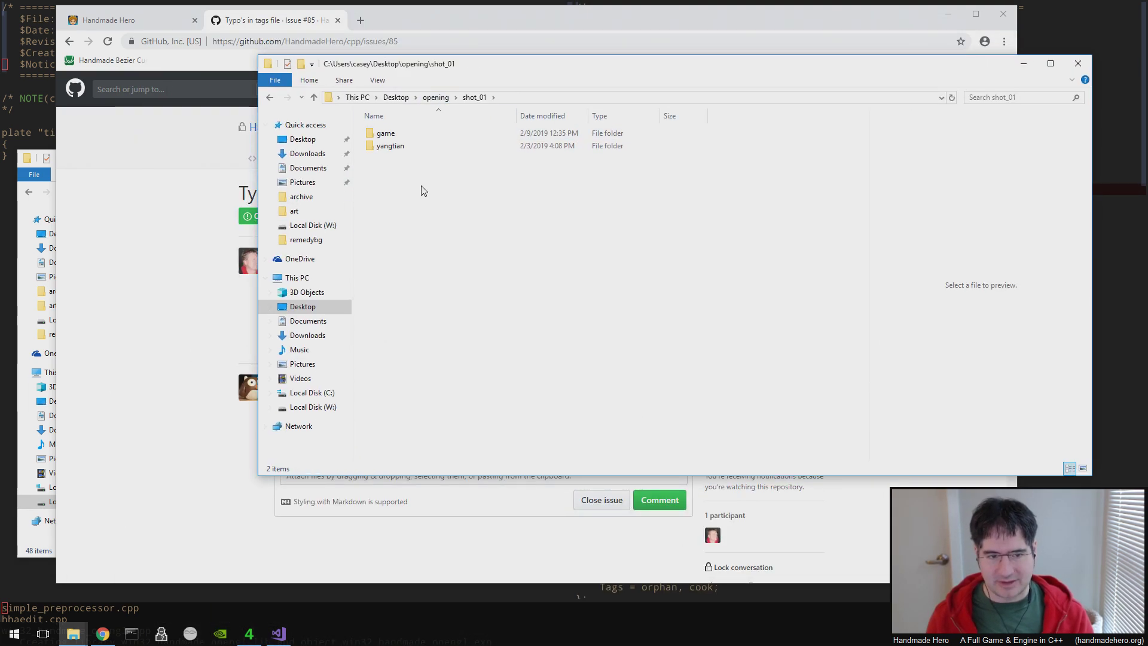
double_click(422, 136)
click(477, 97)
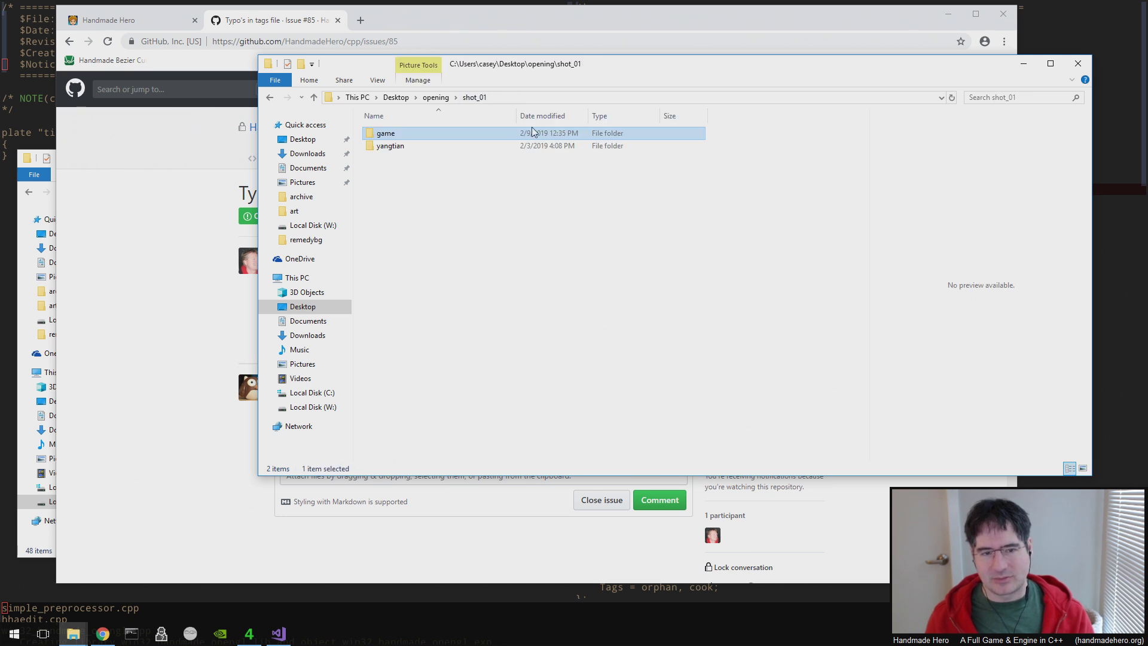
click(436, 98)
double_click(428, 146)
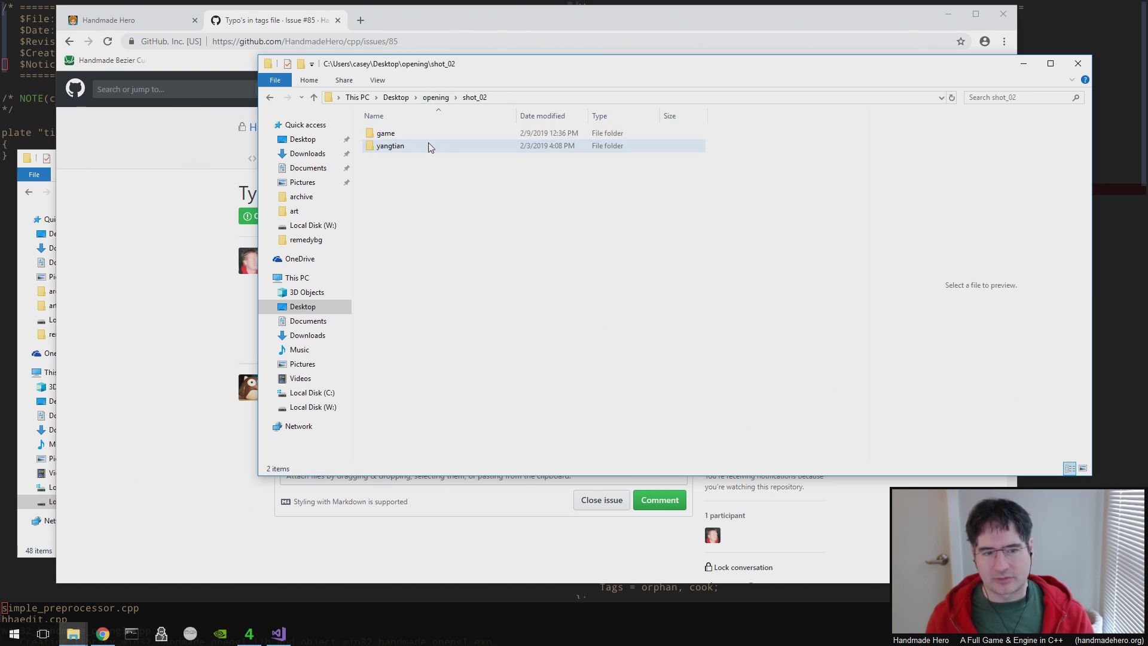
double_click(411, 133)
click(446, 97)
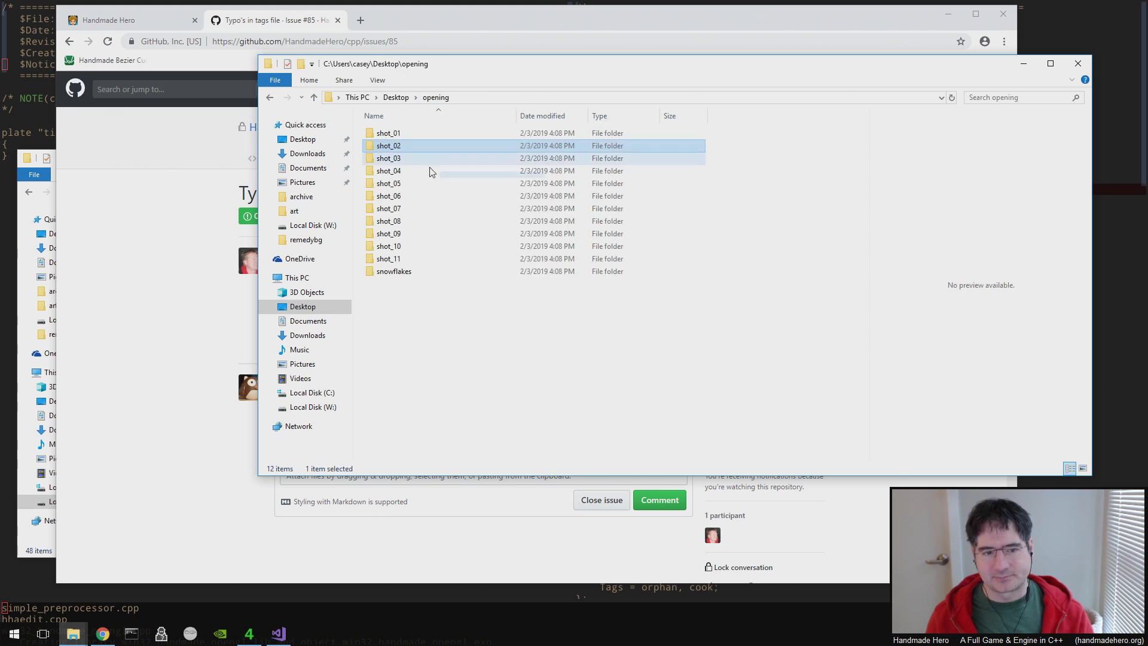
- Check shot_03 and the game folder of shot_09 for leftover images, and close the source folder window
double_click(411, 163)
key(BackSpace)
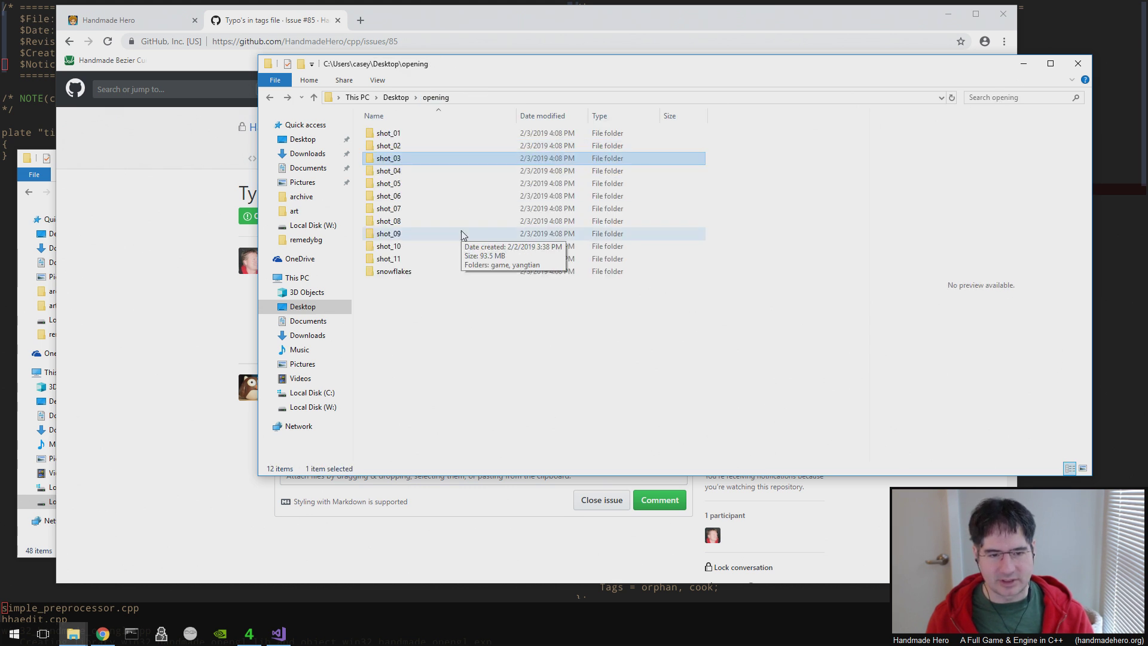
double_click(461, 234)
double_click(405, 135)
key(BackSpace)
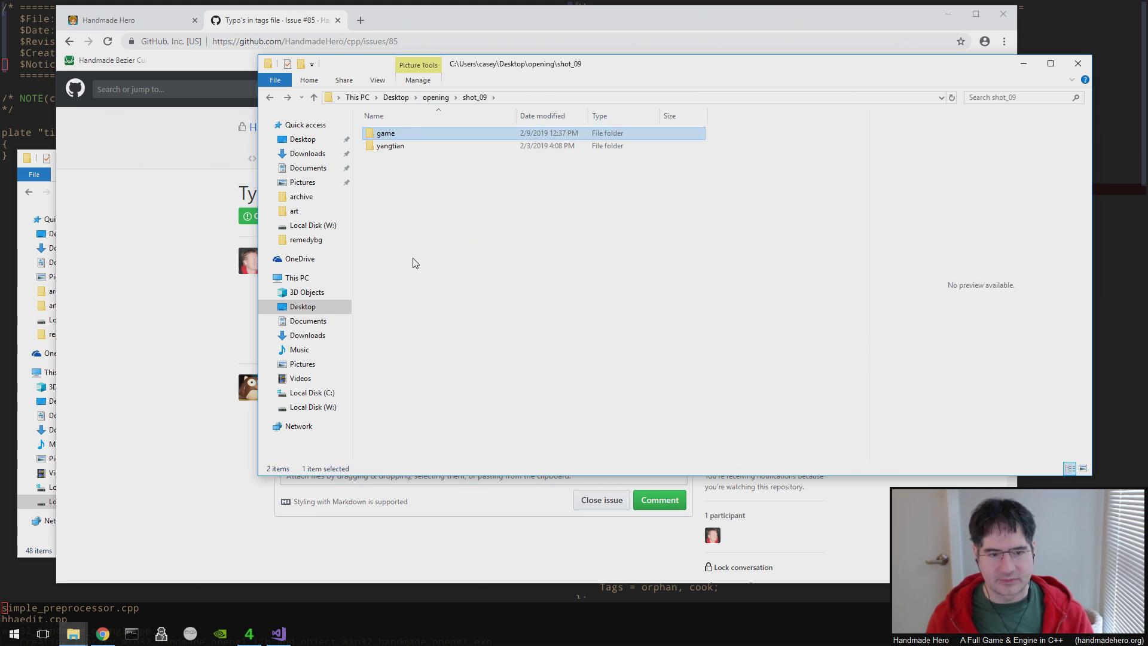
key(BackSpace)
click(1077, 64)
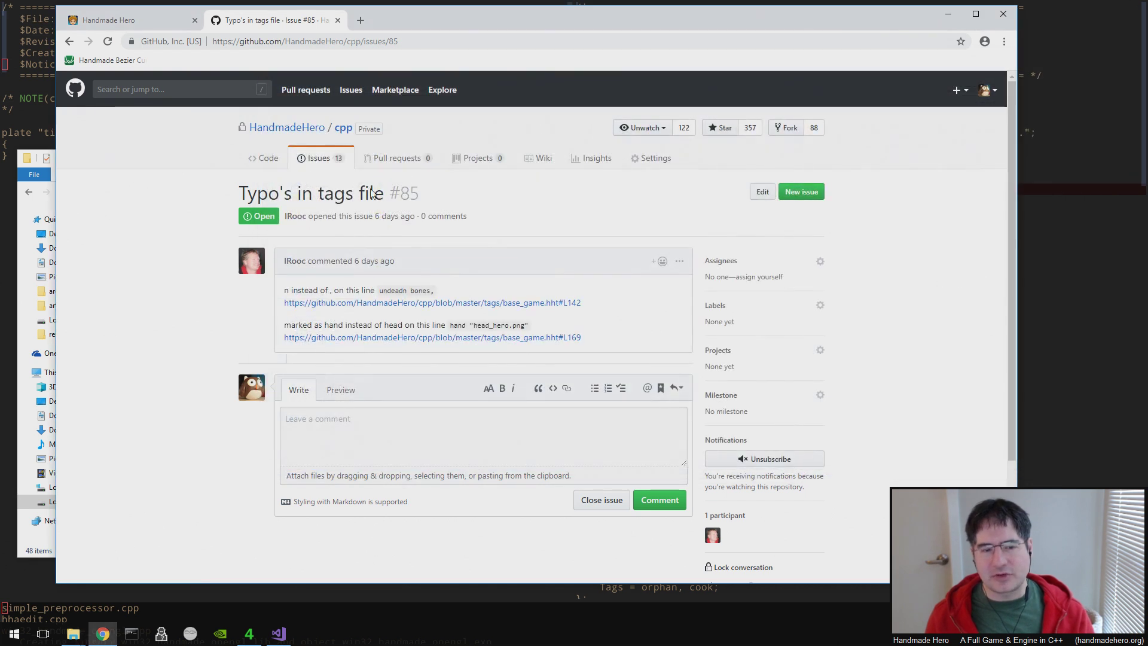
- Bring the intro_cutscene art folder to the front and review its renamed shot images from first to last
click(192, 24)
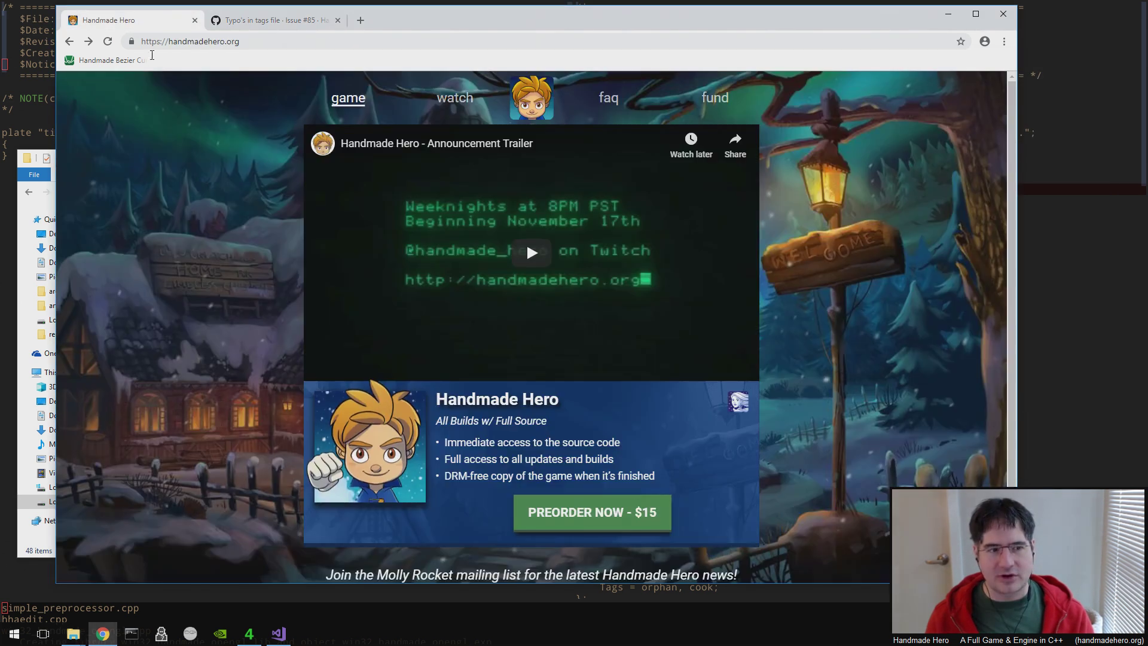
key(alt+Tab)
drag(364, 169, 523, 89)
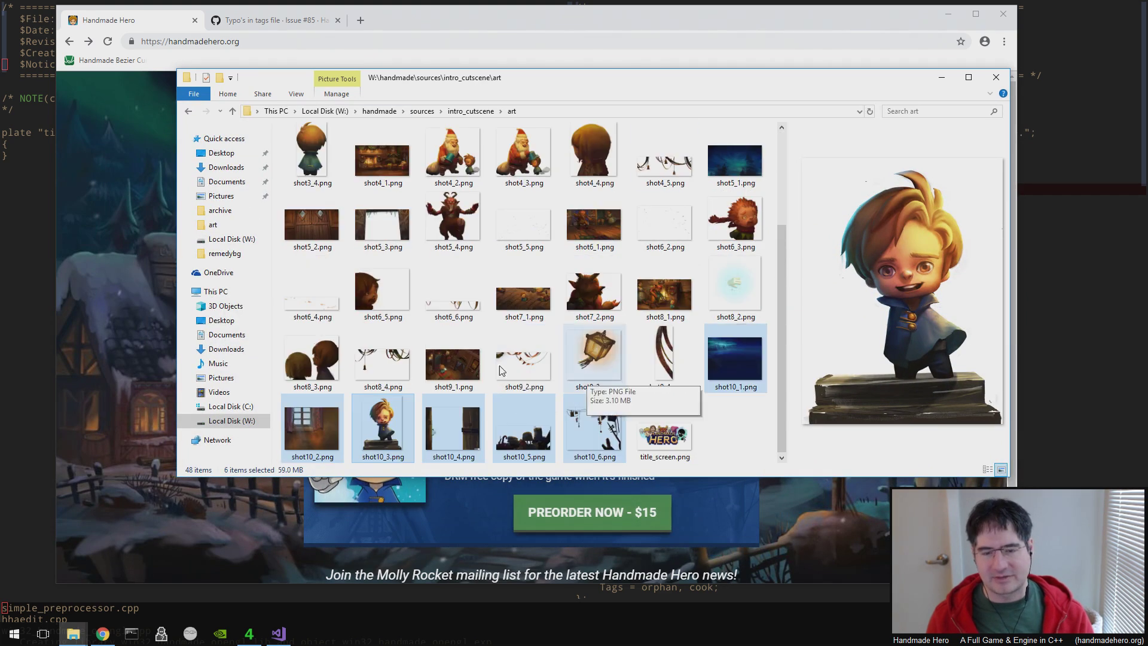
scroll(648, 290, up, 2)
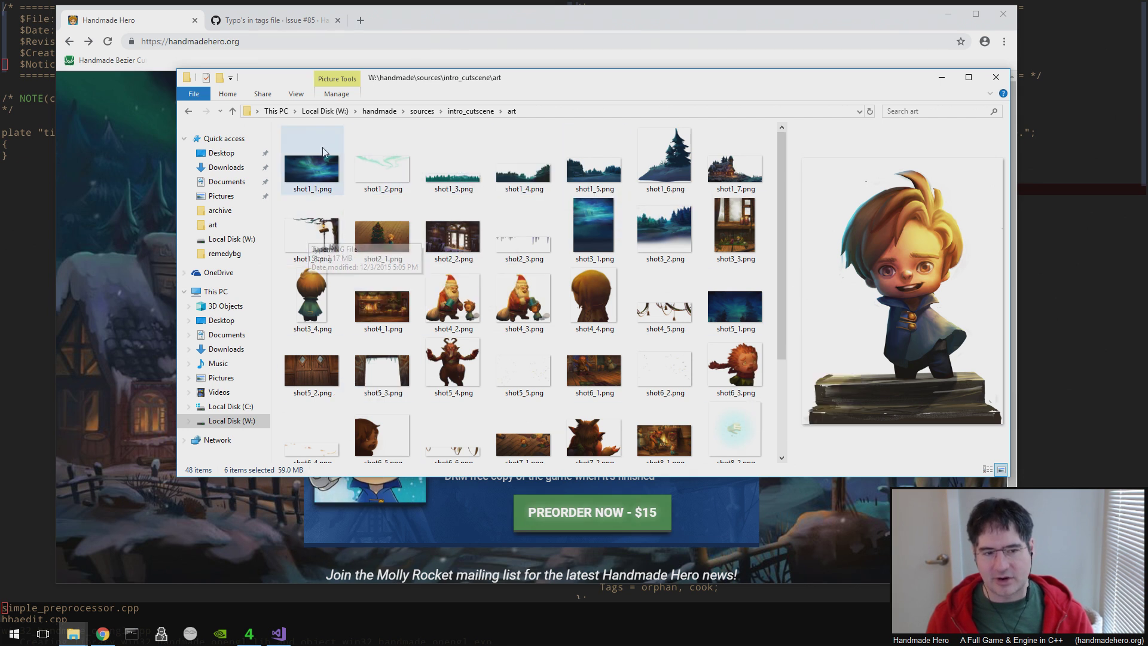
drag(781, 267, 771, 192)
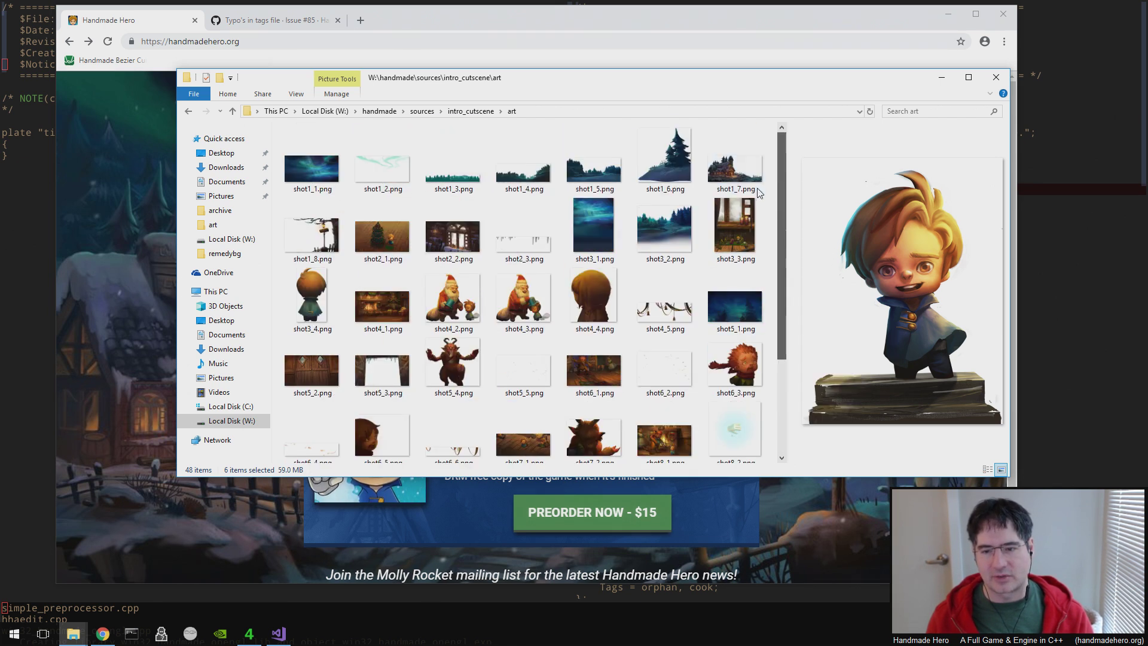
scroll(424, 197, down, 3)
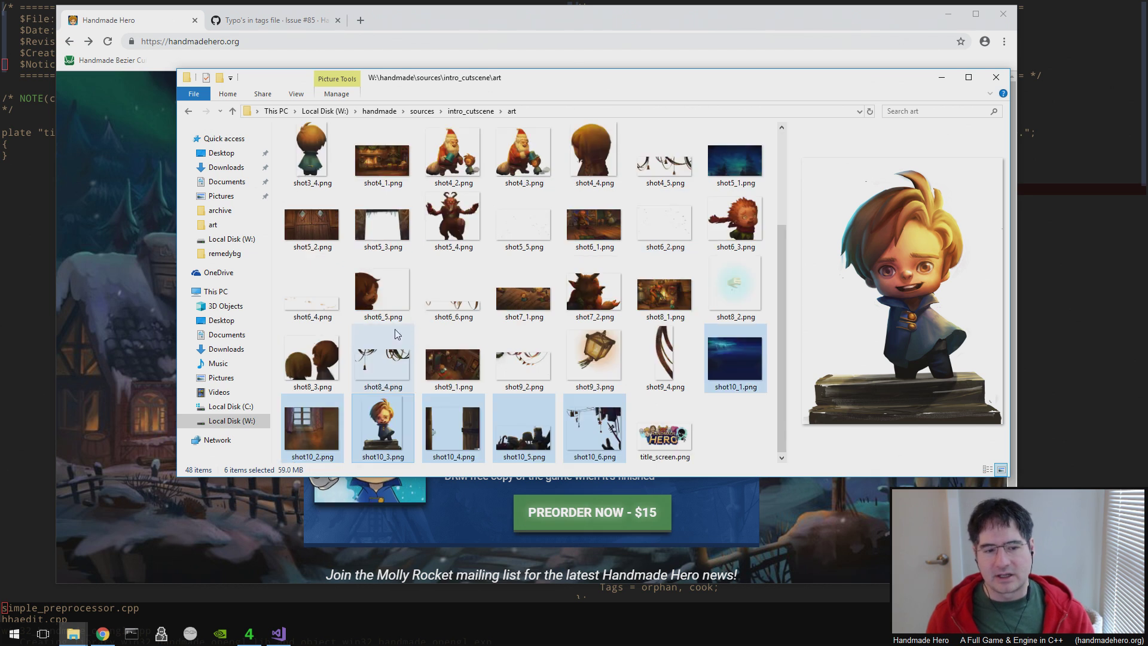
- Switch to the code editor and add a plate entry with an empty file name and an empty Tags assignment below title_screen.png in intro_cutscene.txt
click(44, 168)
drag(63, 111, 59, 236)
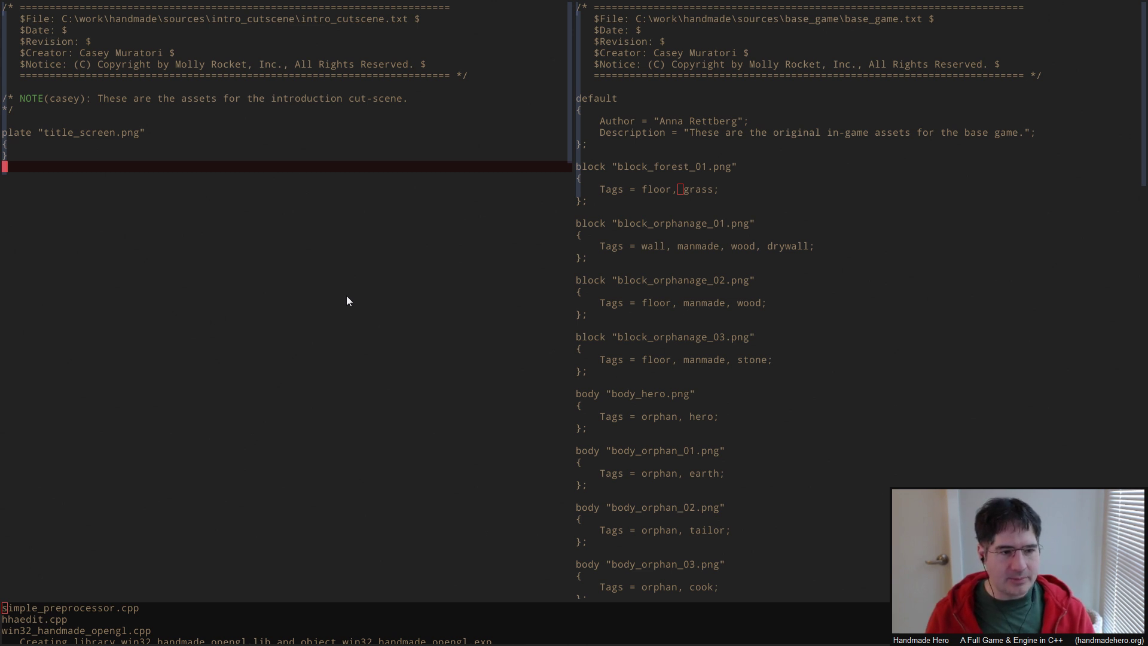
key(Return)
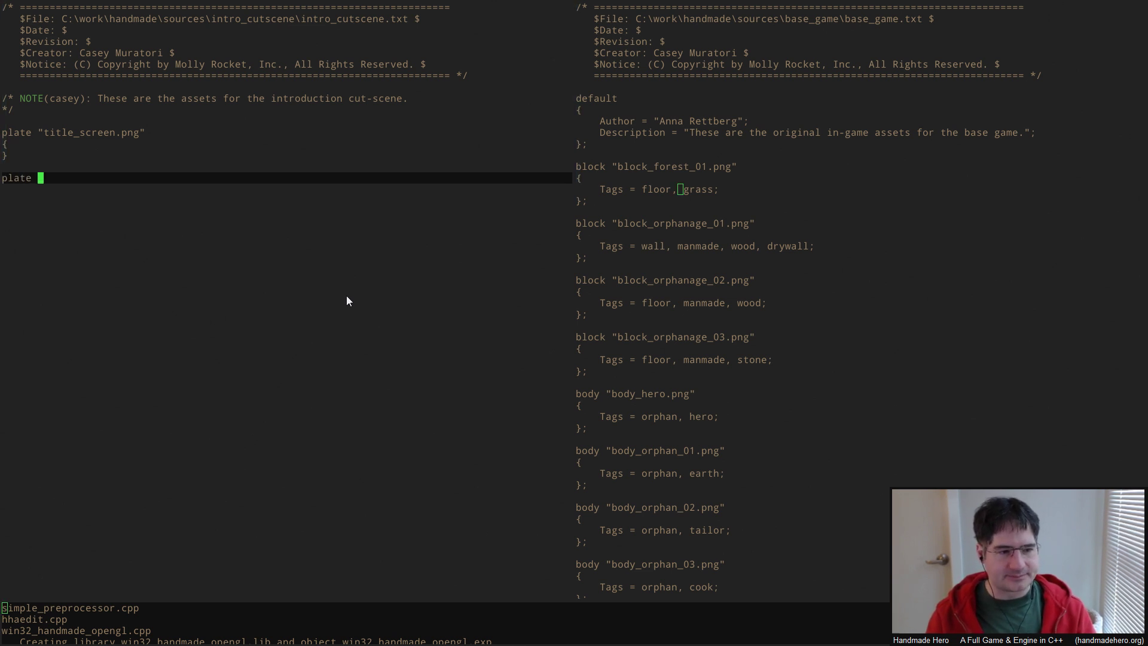
text(plate "" {})
key(Return)
key(Up)
key(Right)
key(Right)
key(Right)
key(Right)
key(Right)
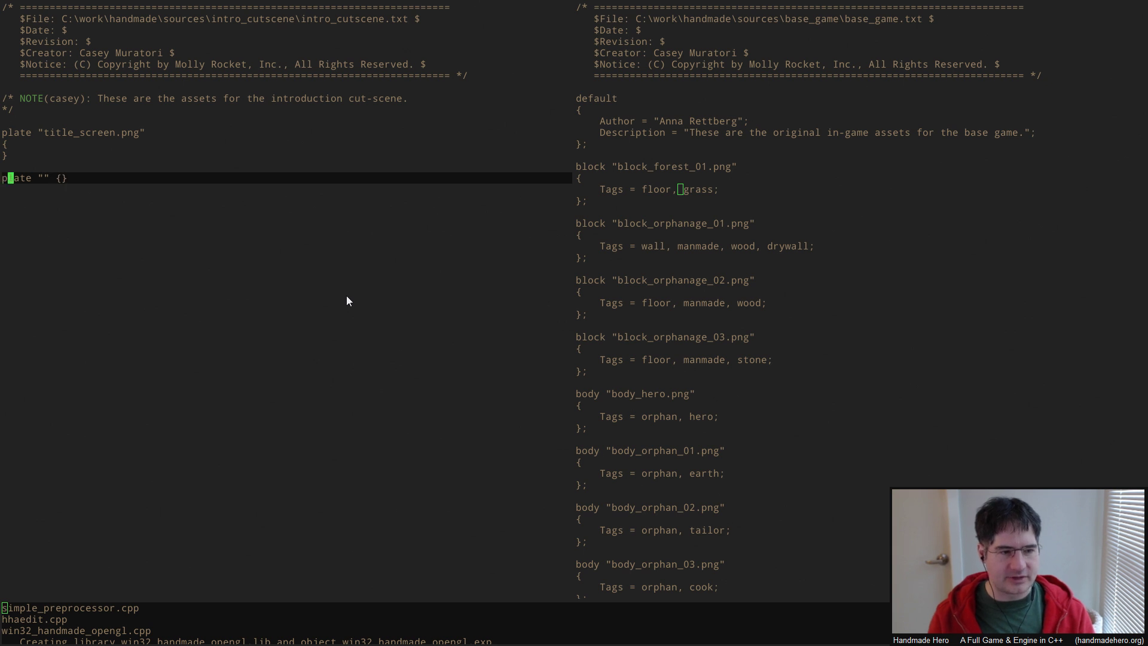
text(Tags = ;)
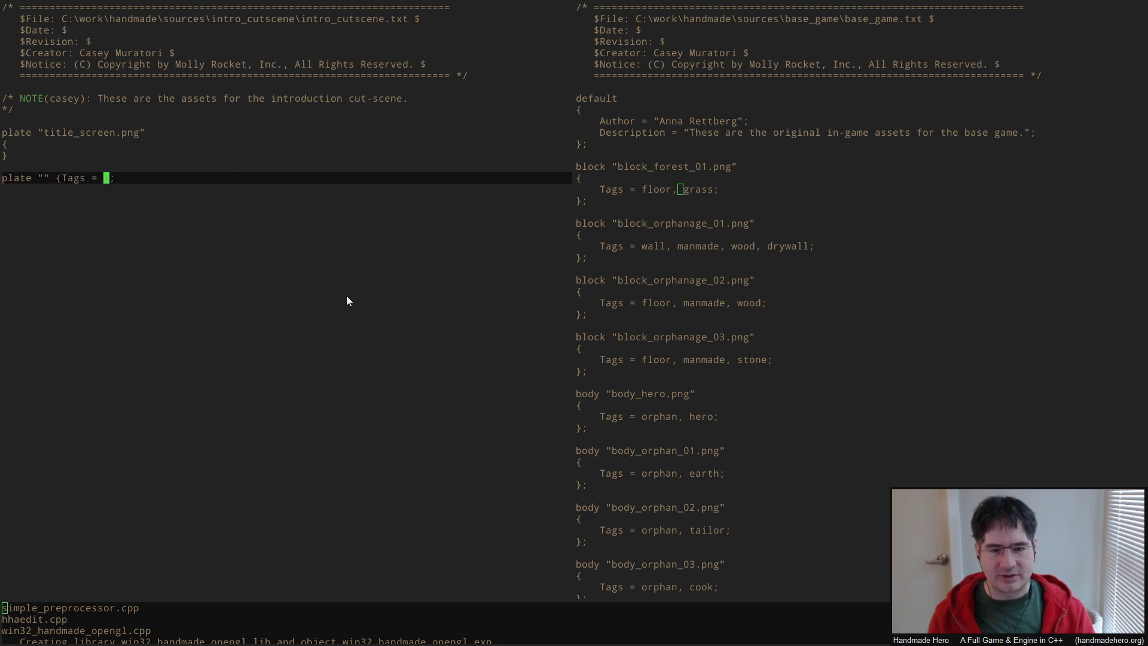
- Open handmade_file_formats.h in the pane beside intro_cutscene.txt
key(ctrl+comma)
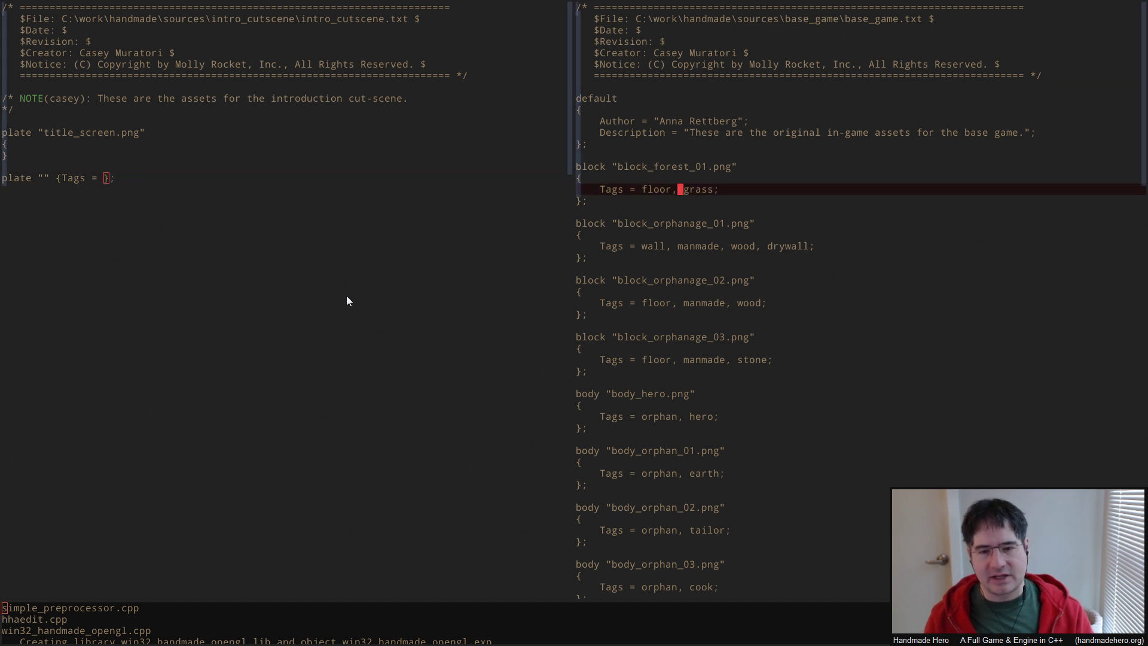
key(ctrl+i)
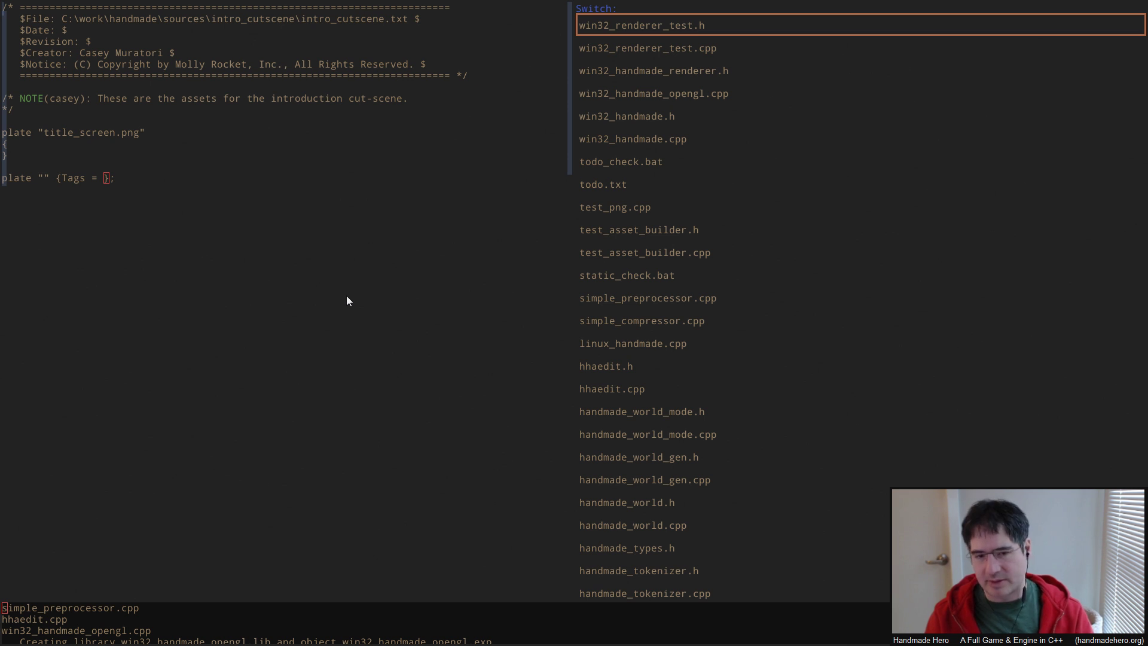
text(file for)
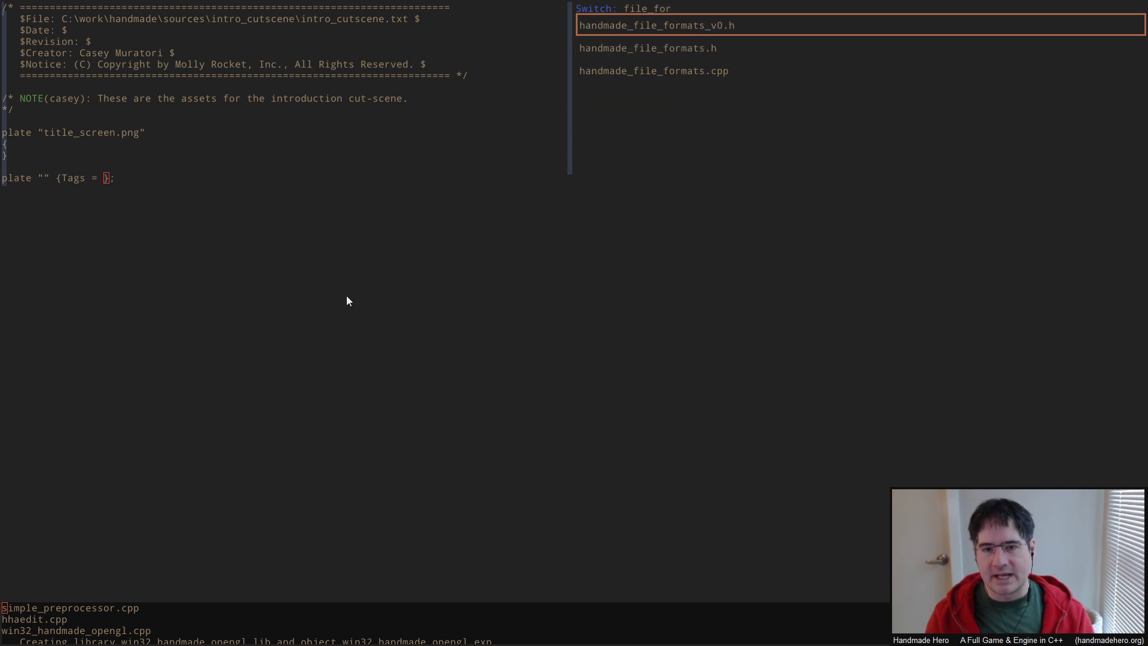
key(Down)
key(Return)
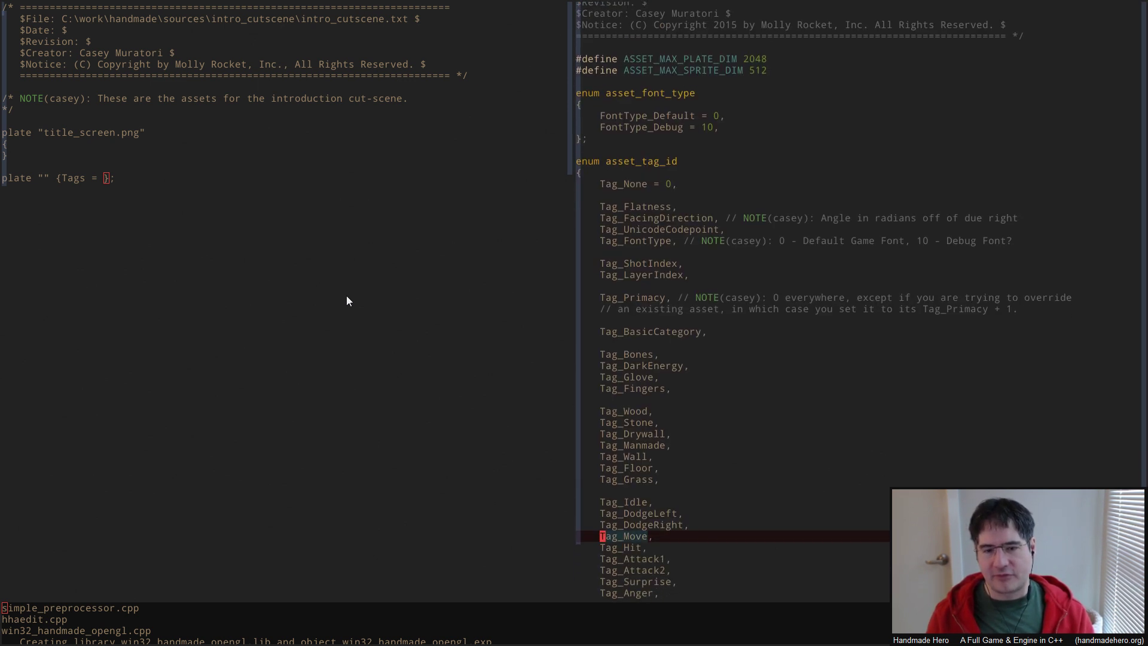
- Examine the asset_tag_id enum for the tags that identify a cutscene's shot and layer
key(Page_Down)
key(Page_Up)
key(Page_Up)
key(Page_Down)
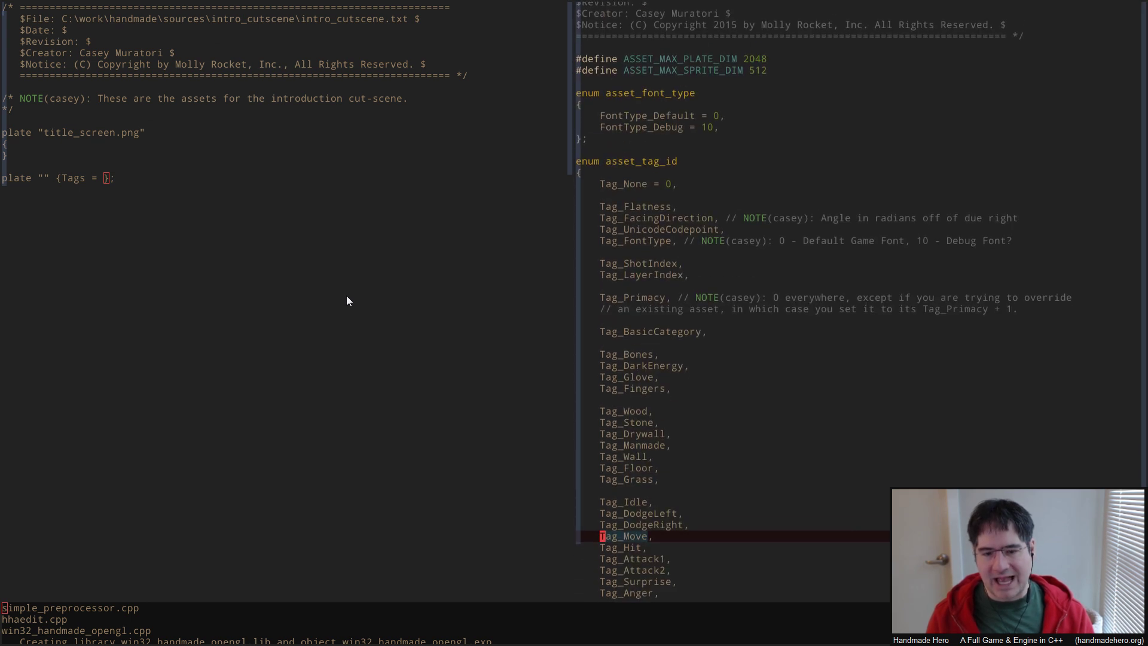
key(Up)
key(Up)
key(Up)
key(Up)
key(Up)
key(Up)
key(Up)
key(Up)
key(Up)
key(Up)
key(Up)
key(Up)
key(Up)
key(Up)
key(Up)
key(Up)
key(Up)
key(Up)
key(Up)
key(Up)
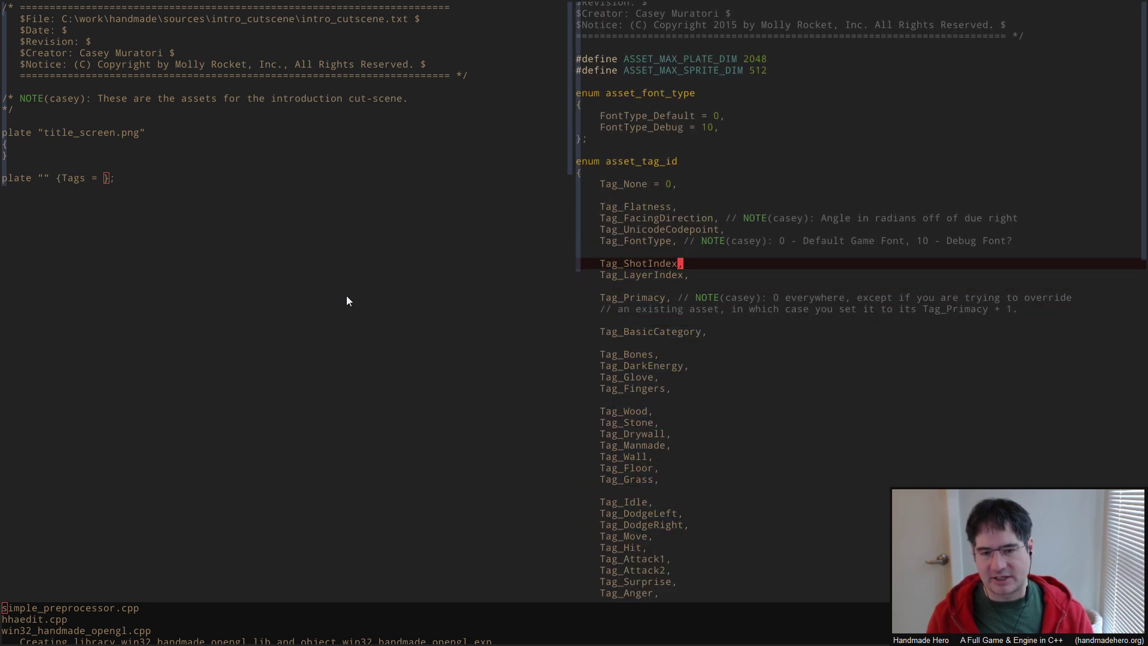
key(Down)
- Search the file format code for "shot" and locate the ShotIndex entry in the NameTags table
key(ctrl+s)
text(shotindex)
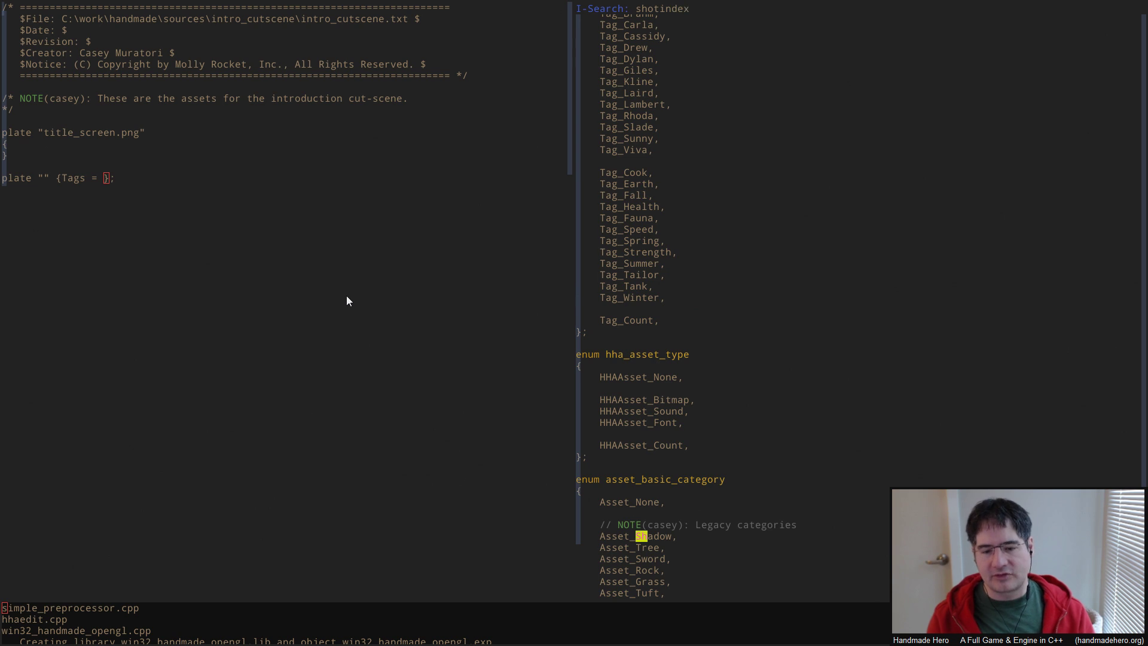
key(Return)
key(Down)
key(Page_Down)
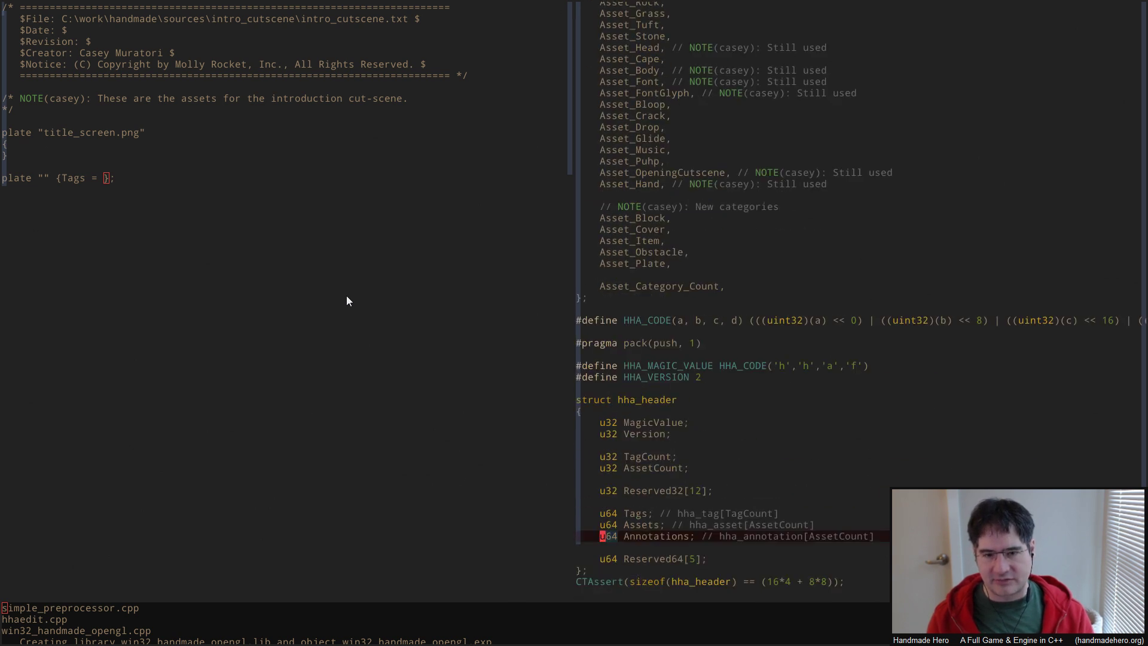
key(Page_Up)
key(Page_Down)
key(Down)
key(Down)
key(Down)
key(Down)
key(Down)
key(Down)
key(Down)
key(Down)
key(Down)
key(Down)
key(Down)
key(Down)
key(Down)
key(Down)
key(Down)
key(Down)
key(Down)
key(Down)
key(Down)
key(Down)
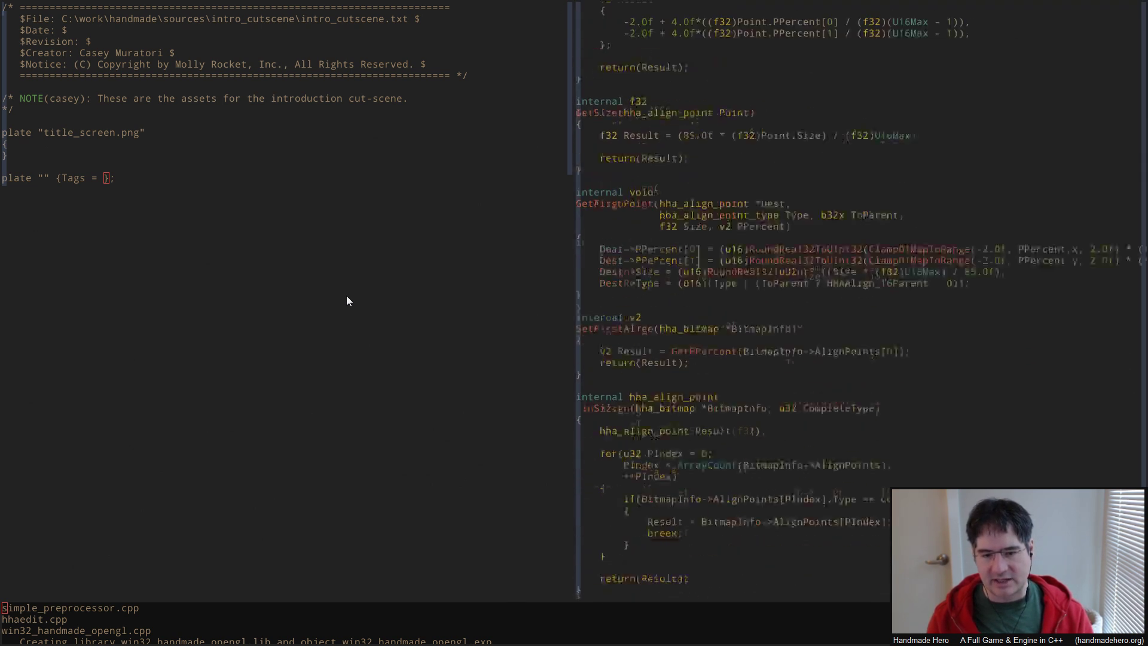
key(Up)
key(Up)
key(Up)
key(Up)
key(Up)
key(Up)
key(Up)
key(Up)
key(Up)
key(Up)
key(Up)
key(Up)
key(Up)
key(Up)
key(Up)
key(Up)
key(Up)
key(Up)
key(Up)
key(Up)
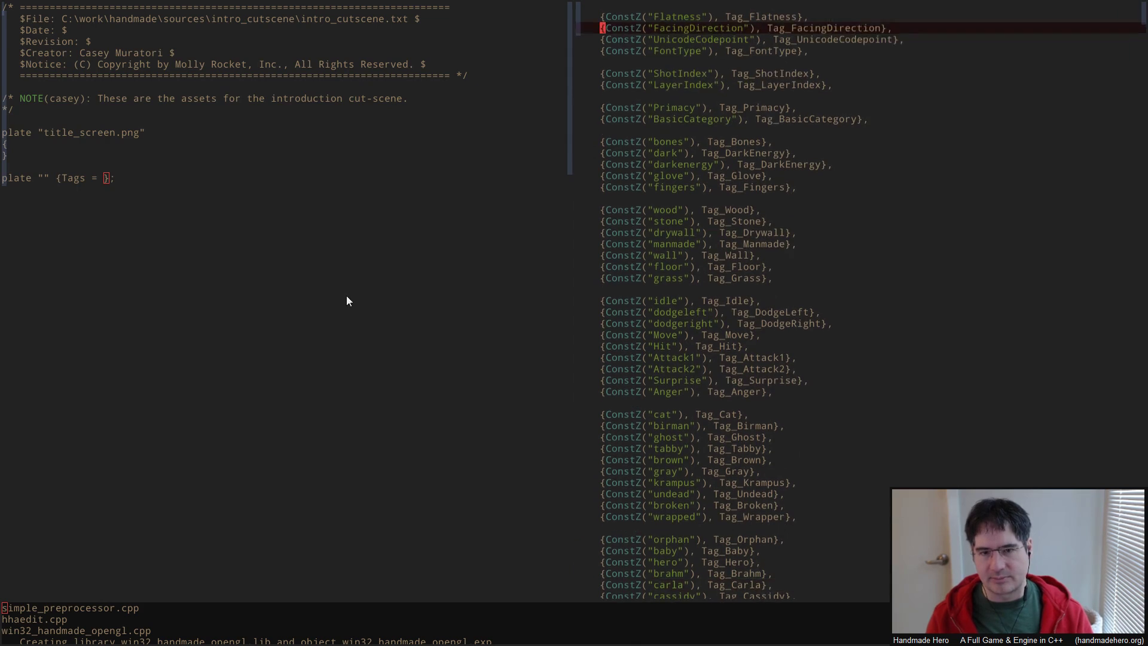
key(Down)
key(Down)
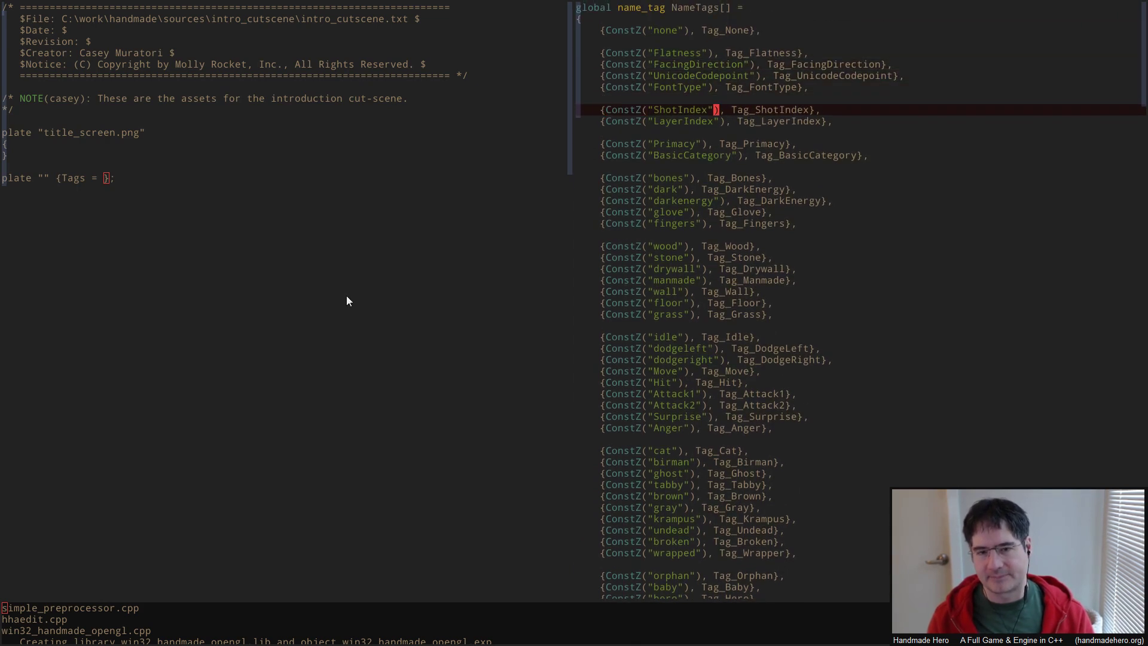
- Enter ShotIndex as the first tag of the new plate entry in intro_cutscene.txt
key(ctrl+Left)
key(alt+w)
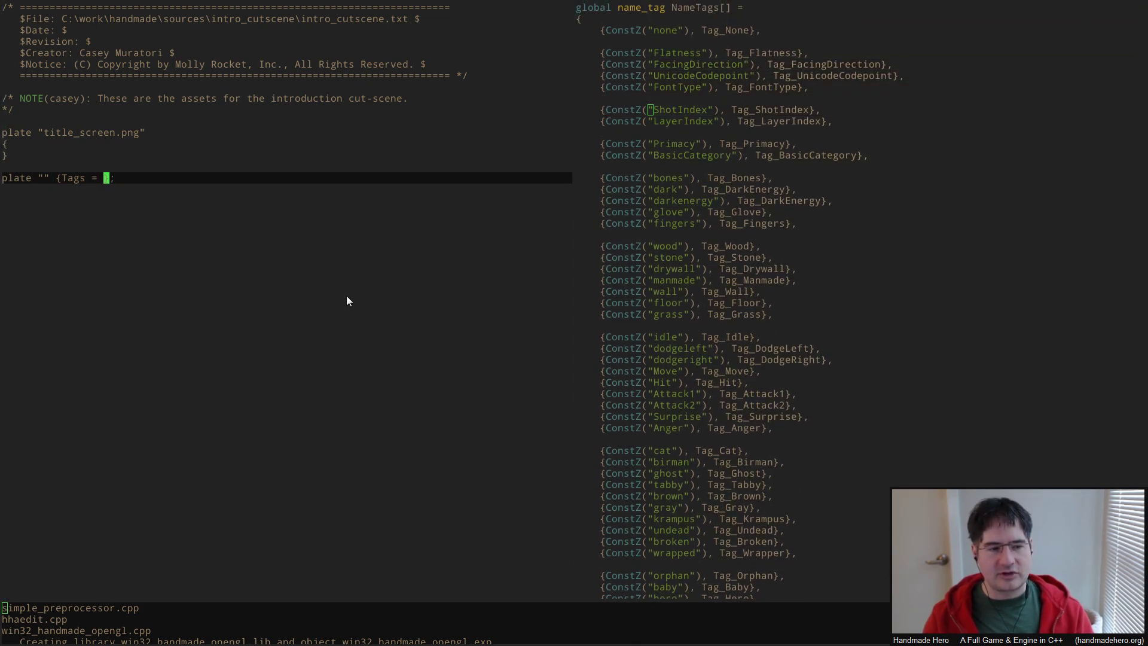
text(ShotIndex,)
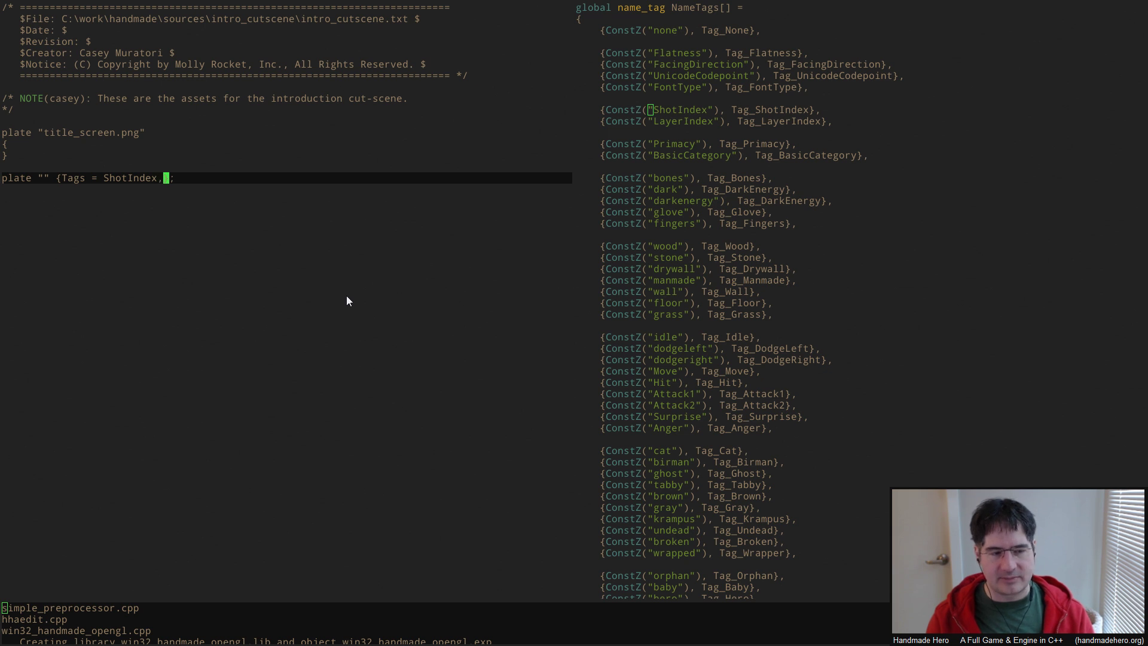